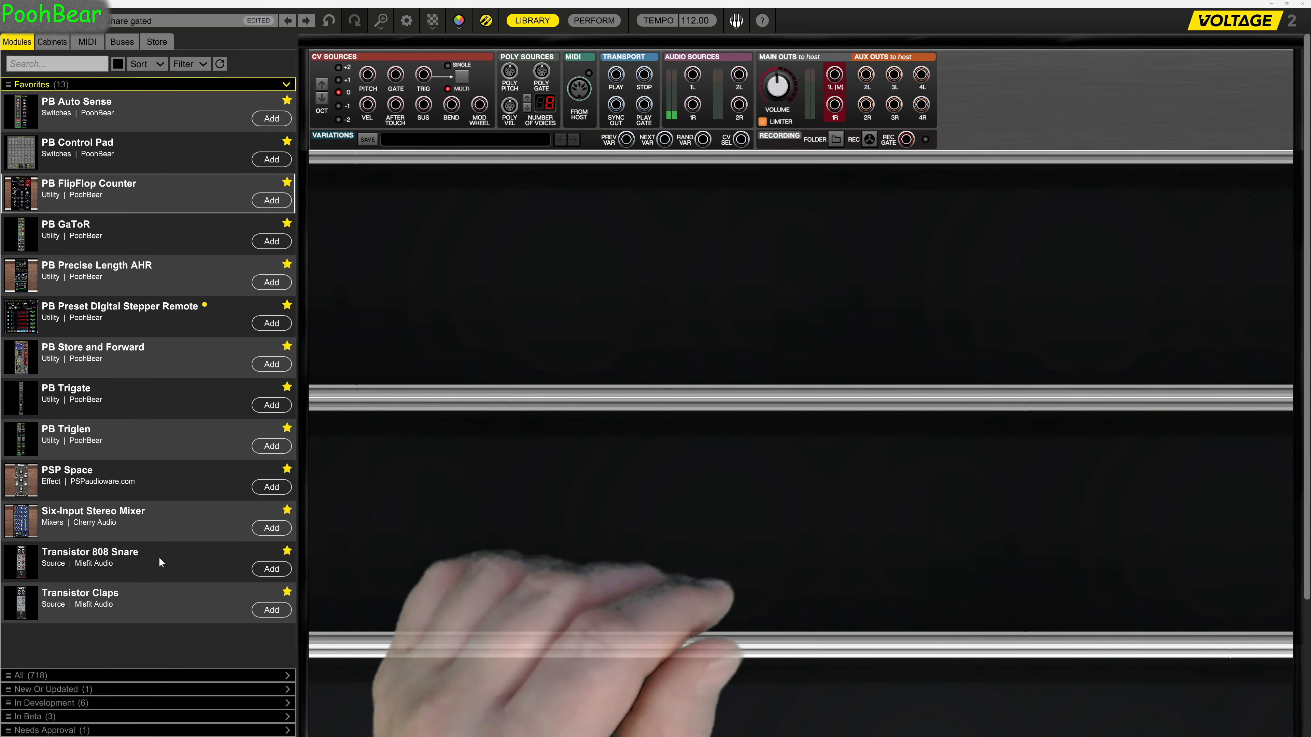
Step: Add Transistor 808 Snare, Transistor Claps and PB Trigate to the top cabinet, and patch Trigate's Gate output to both drum trigger inputs
{"action": "left_click_drag", "start_coordinate": [159, 558], "coordinate": [583, 196]}
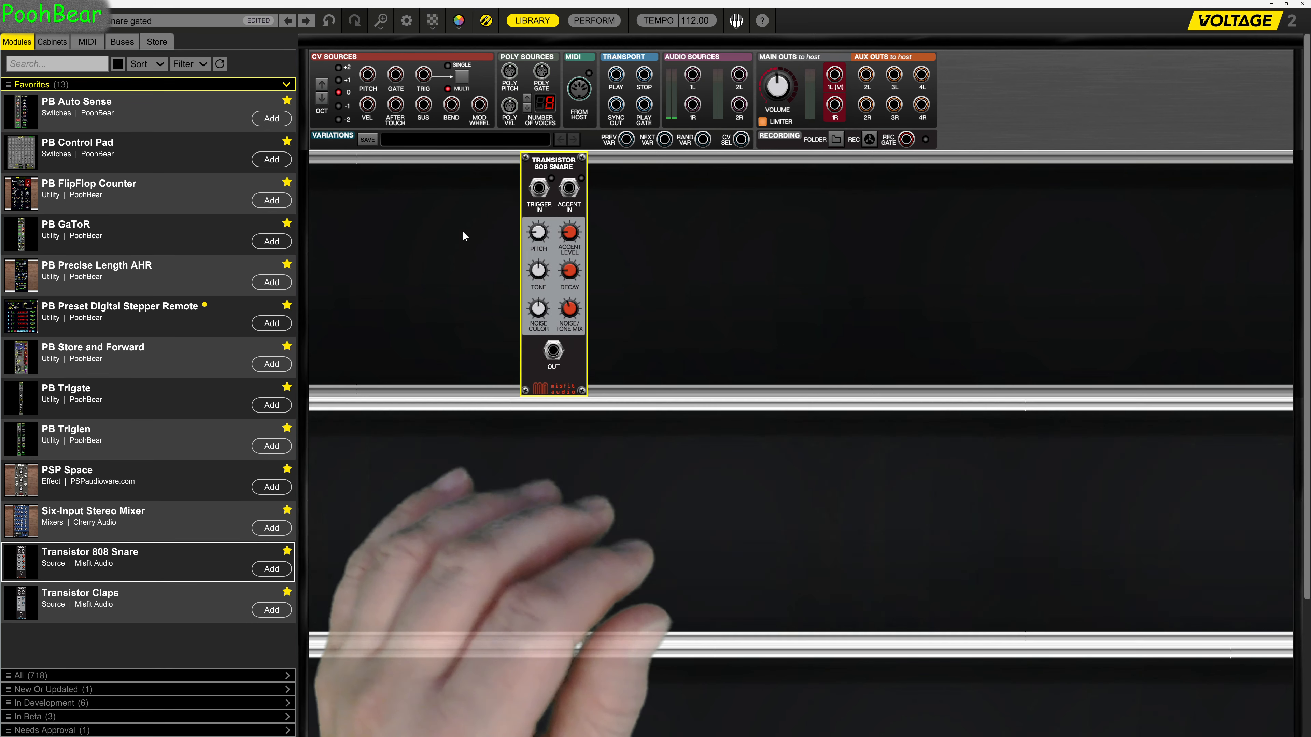
{"action": "left_click_drag", "start_coordinate": [175, 598], "coordinate": [521, 163]}
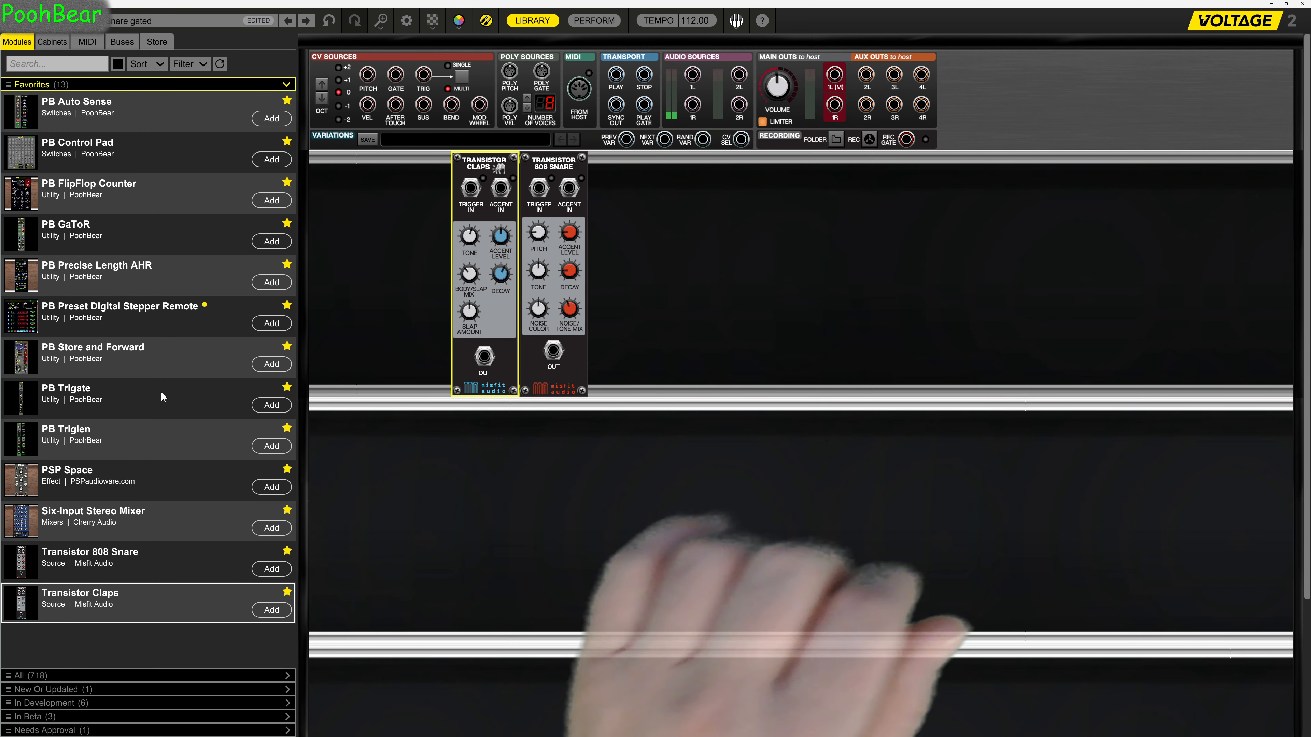
{"action": "left_click_drag", "start_coordinate": [161, 392], "coordinate": [411, 175]}
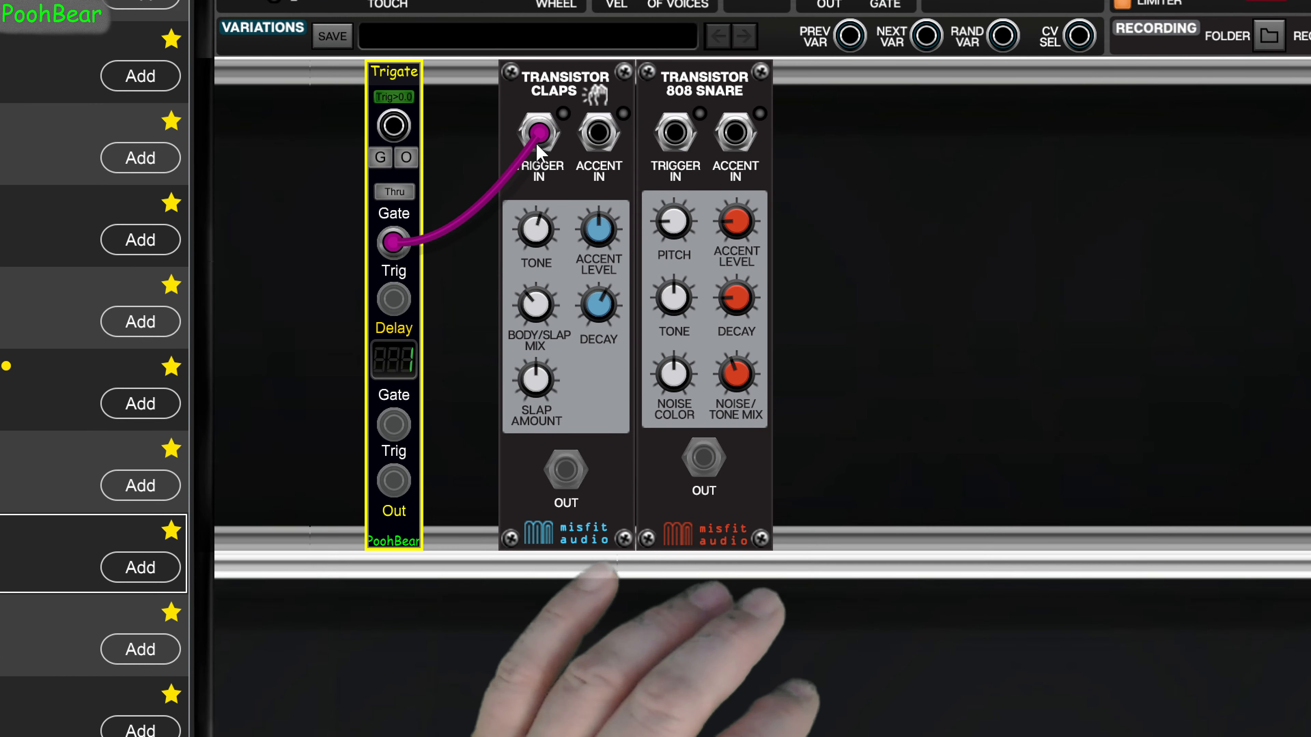
{"action": "left_click_drag", "start_coordinate": [674, 133], "coordinate": [391, 254]}
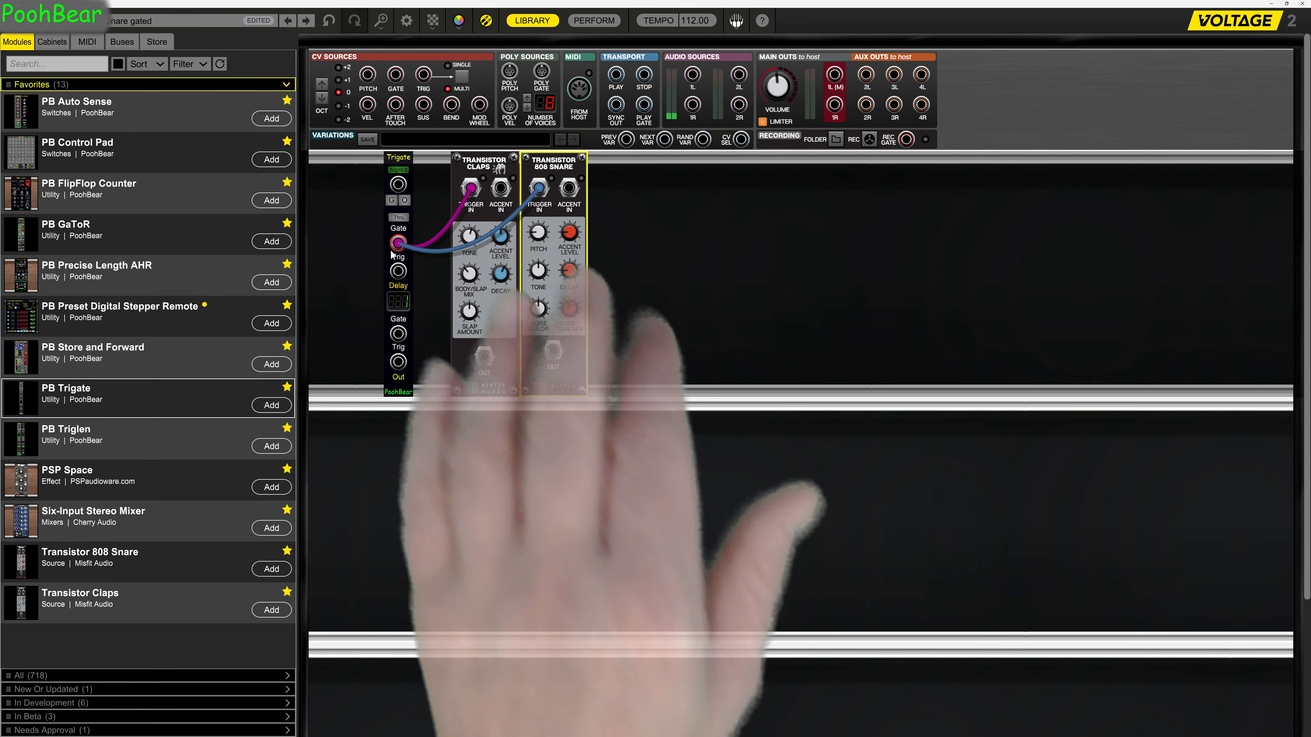
Step: Add a Six-Input Stereo Mixer, patch the claps into channel 2 and the snare into channel 3, and send its left output to main 1L
{"action": "left_click_drag", "start_coordinate": [185, 516], "coordinate": [635, 260]}
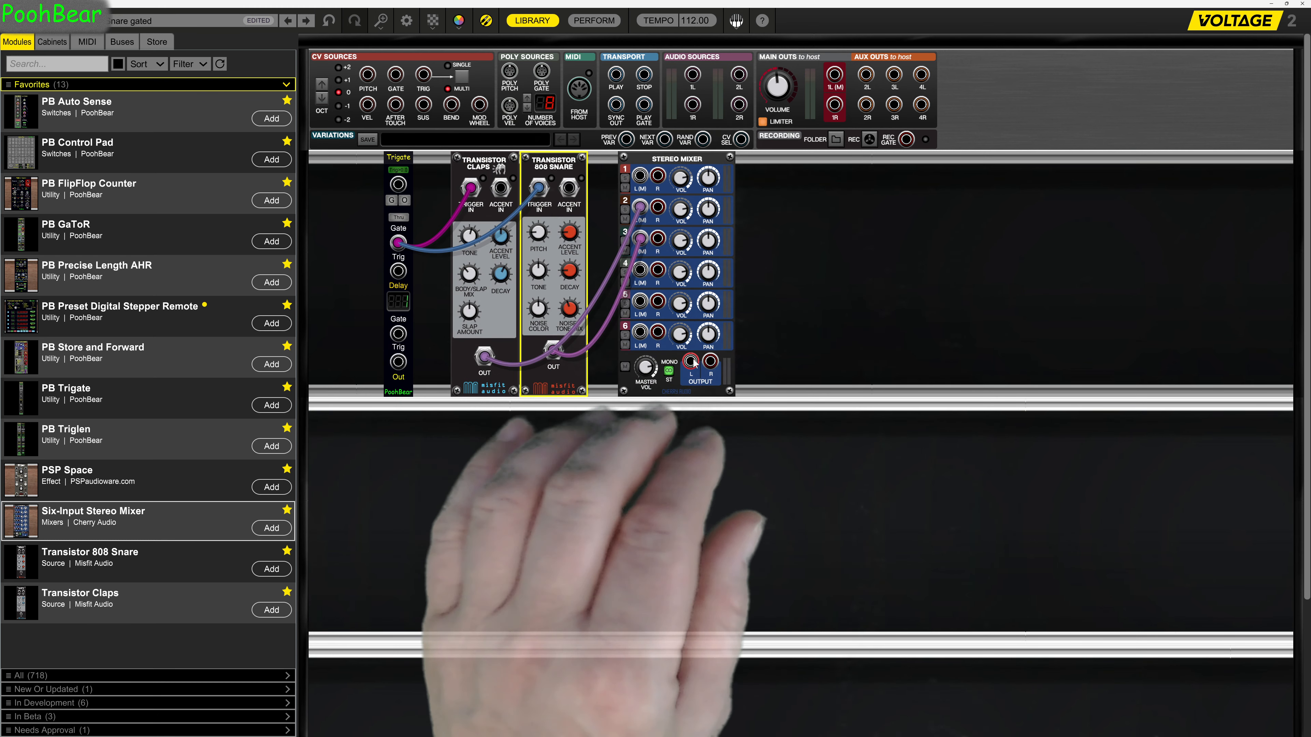
{"action": "left_click_drag", "start_coordinate": [693, 363], "coordinate": [834, 75]}
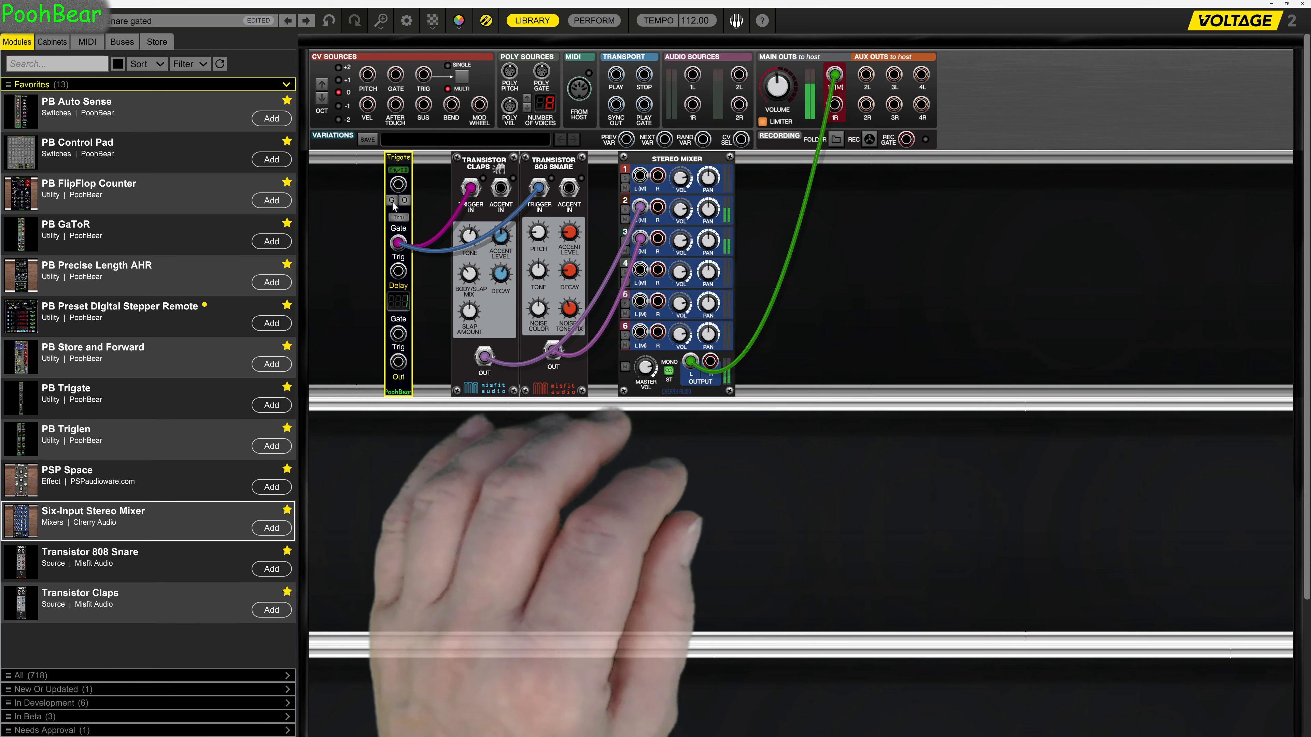
Step: Balance mixer channel 3's volume, the snare's Tone, and the claps' Body/Slap Mix and Slap Amount, auditioning hits with Trigate's manual gate
{"action": "mouse_move", "coordinate": [686, 244]}
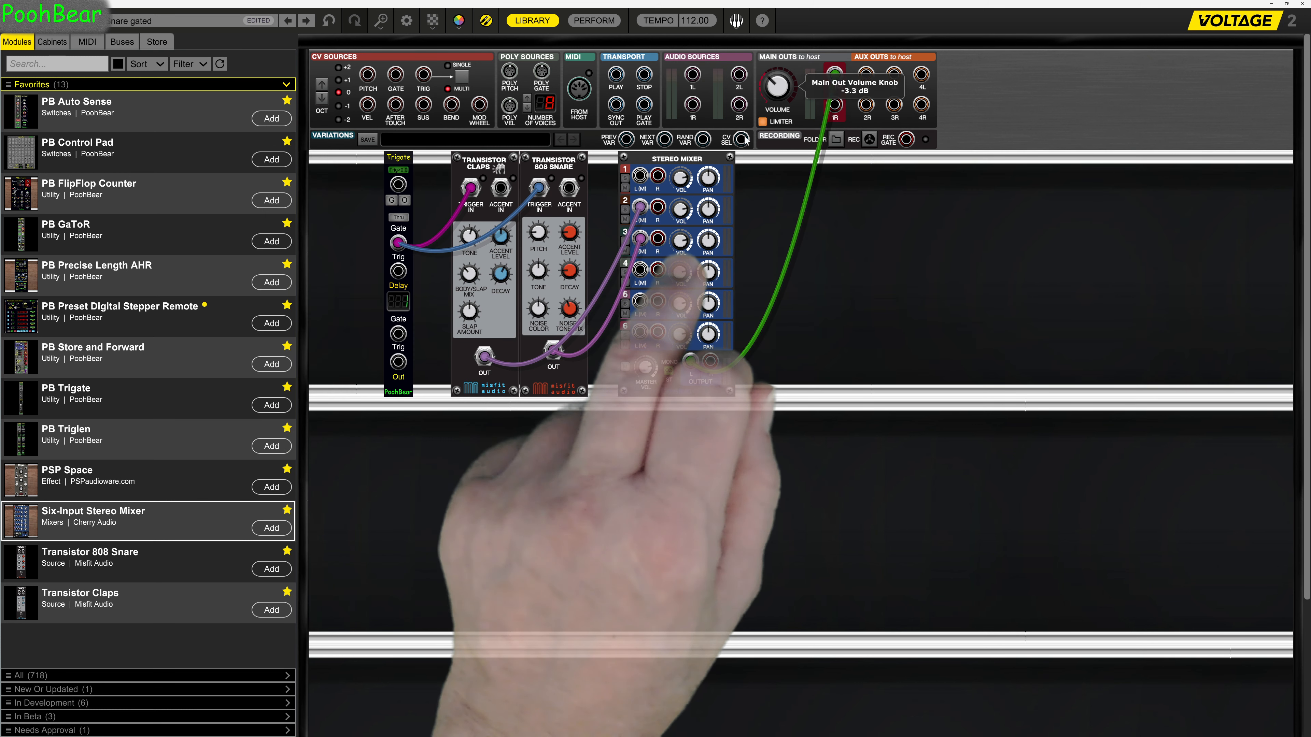
{"action": "left_click", "coordinate": [680, 251]}
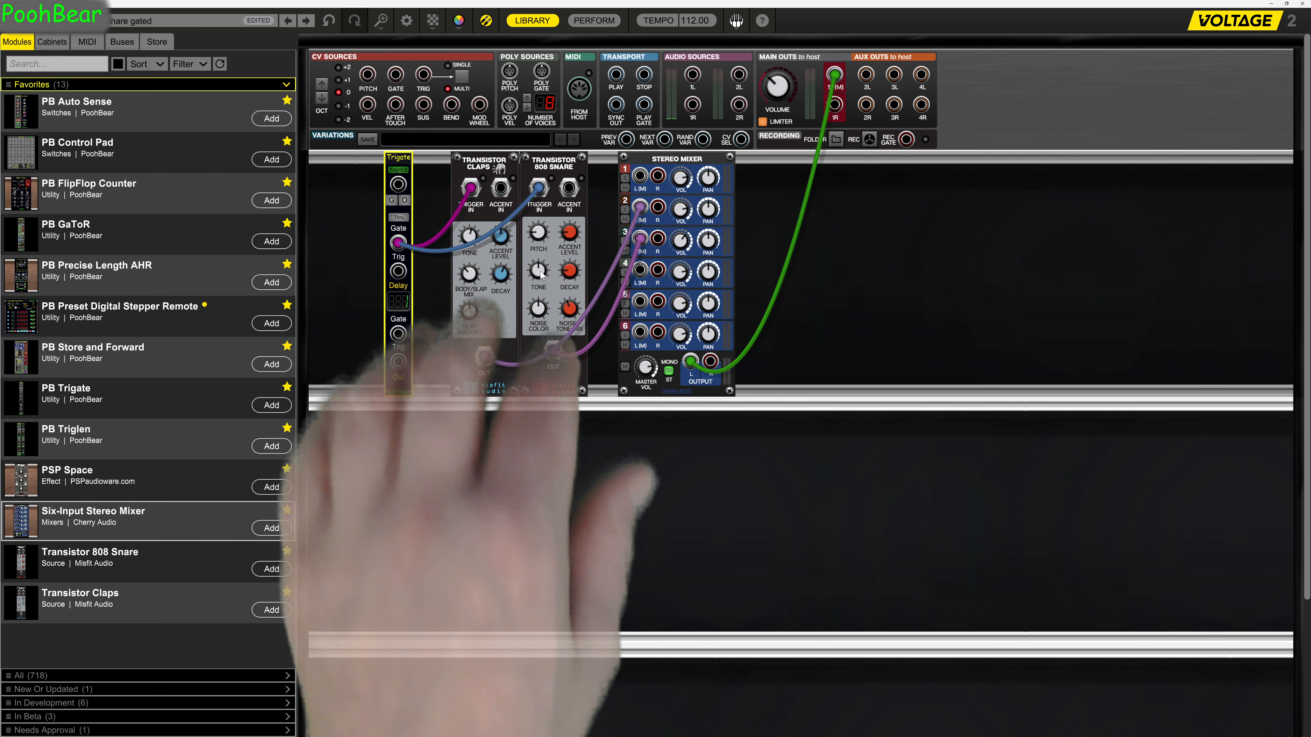
{"action": "left_click_drag", "start_coordinate": [541, 276], "coordinate": [547, 312]}
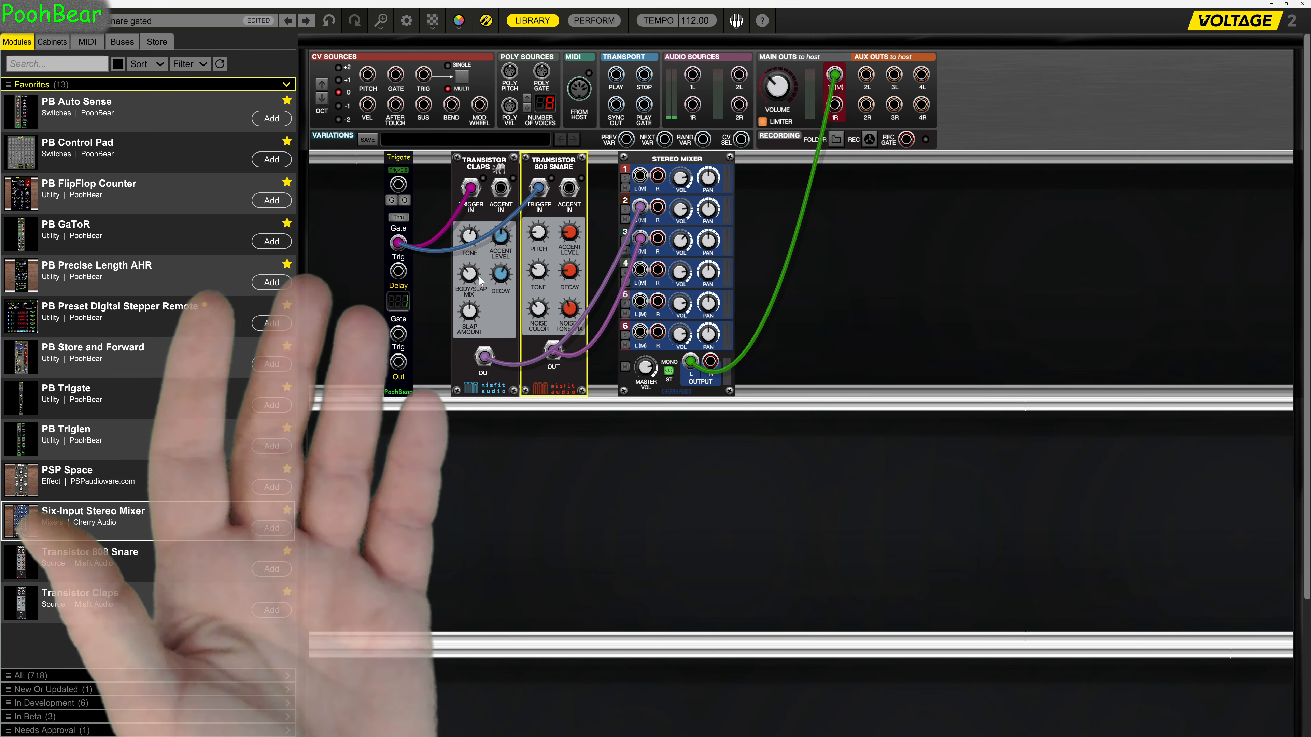
{"action": "left_click", "coordinate": [476, 280]}
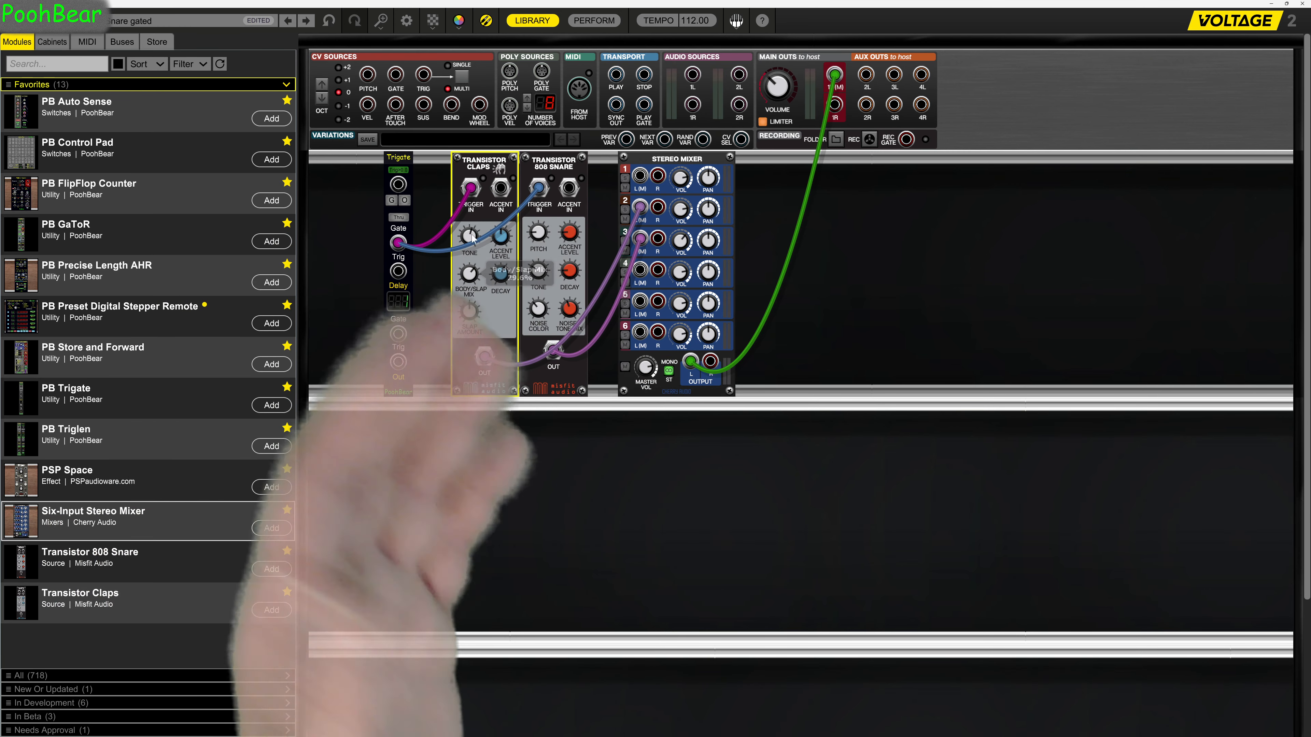
{"action": "left_click_drag", "start_coordinate": [469, 309], "coordinate": [473, 319]}
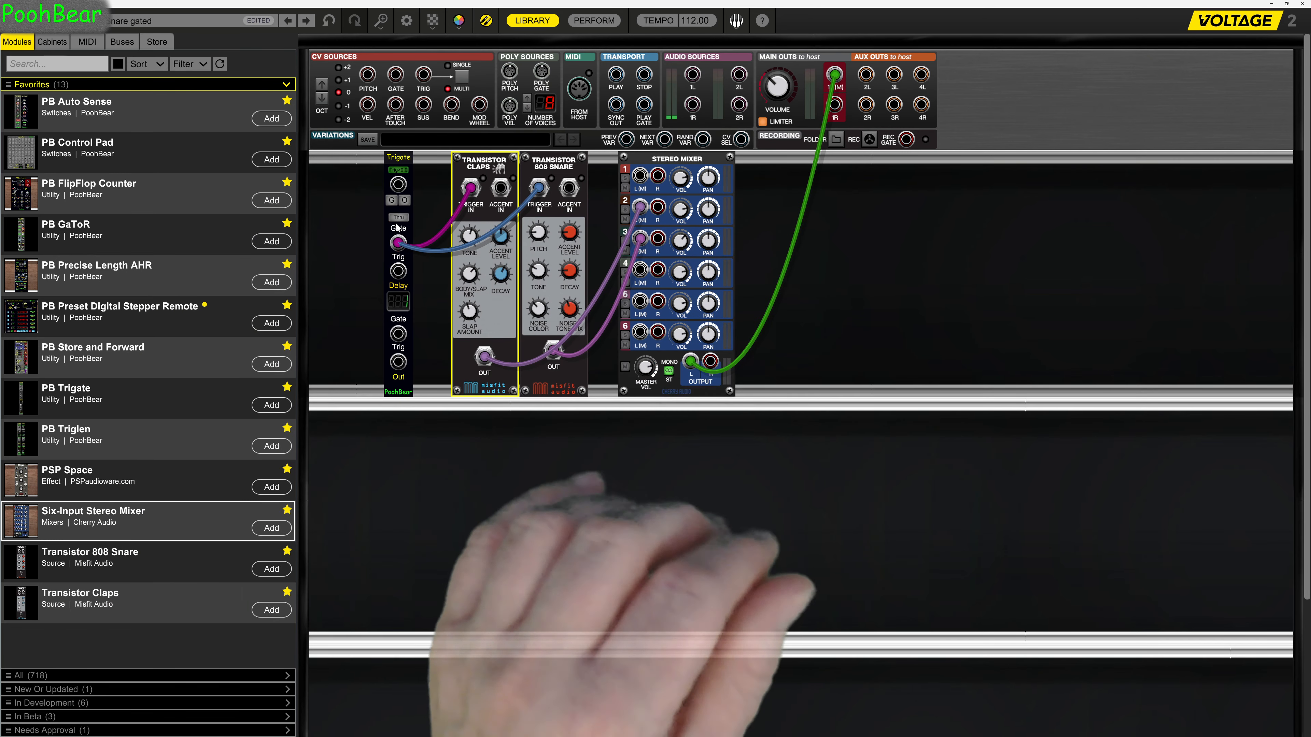
{"action": "left_click", "coordinate": [392, 202]}
{"action": "left_click", "coordinate": [392, 205]}
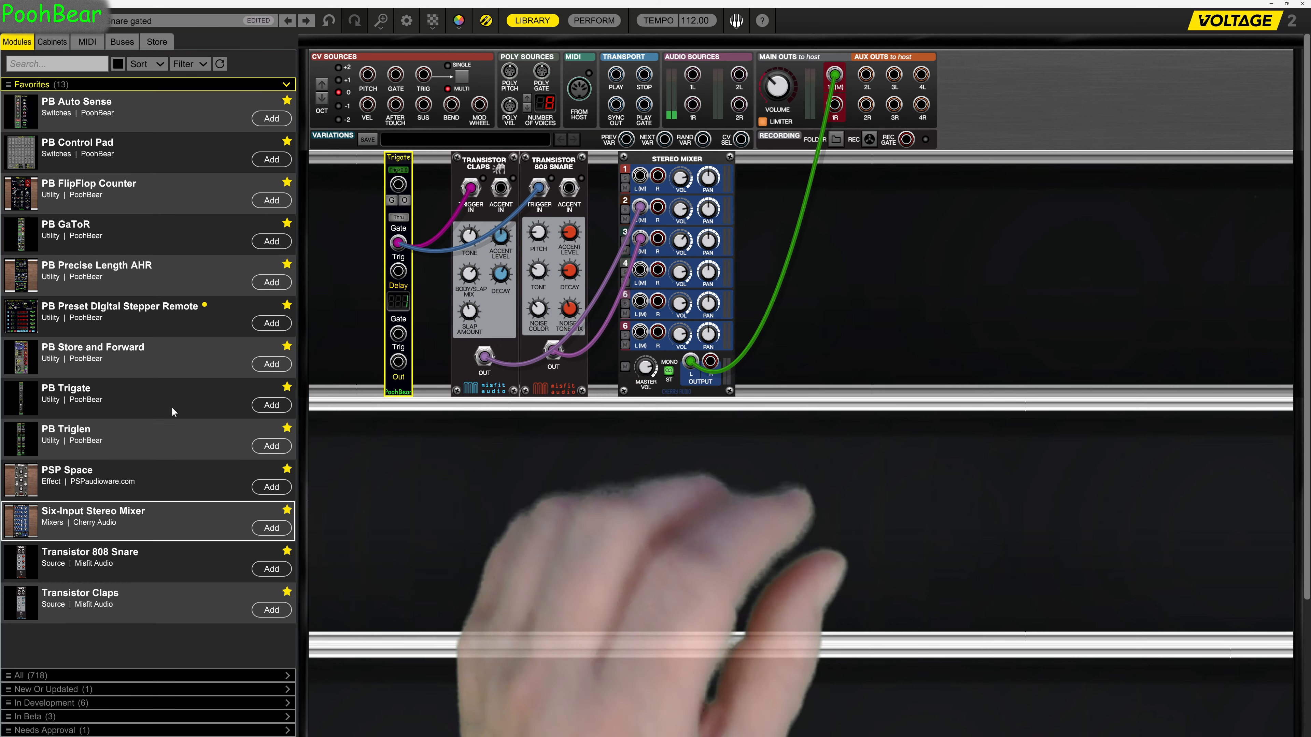
Step: Add PSP Space beside the mixer, route the mixer's left output through it to main 1L, and audition the reverb
{"action": "left_click_drag", "start_coordinate": [161, 461], "coordinate": [837, 164]}
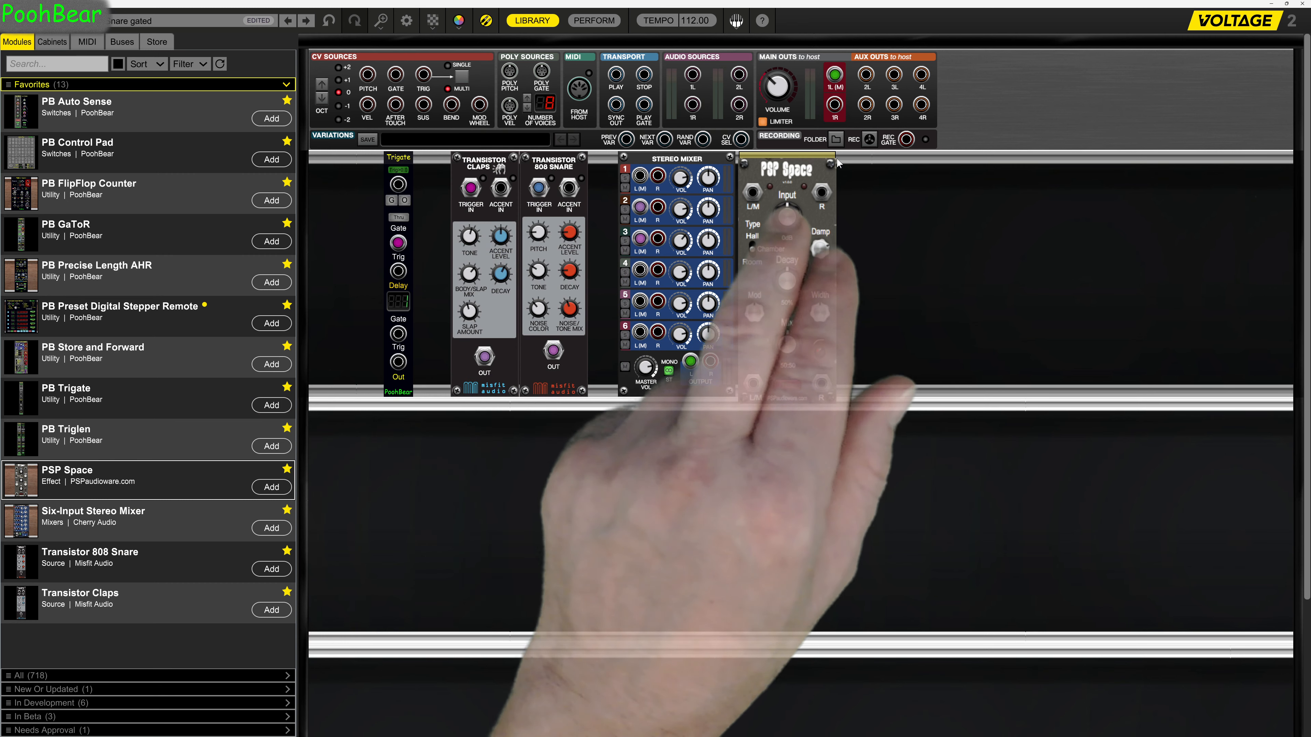
{"action": "left_click_drag", "start_coordinate": [837, 163], "coordinate": [837, 161]}
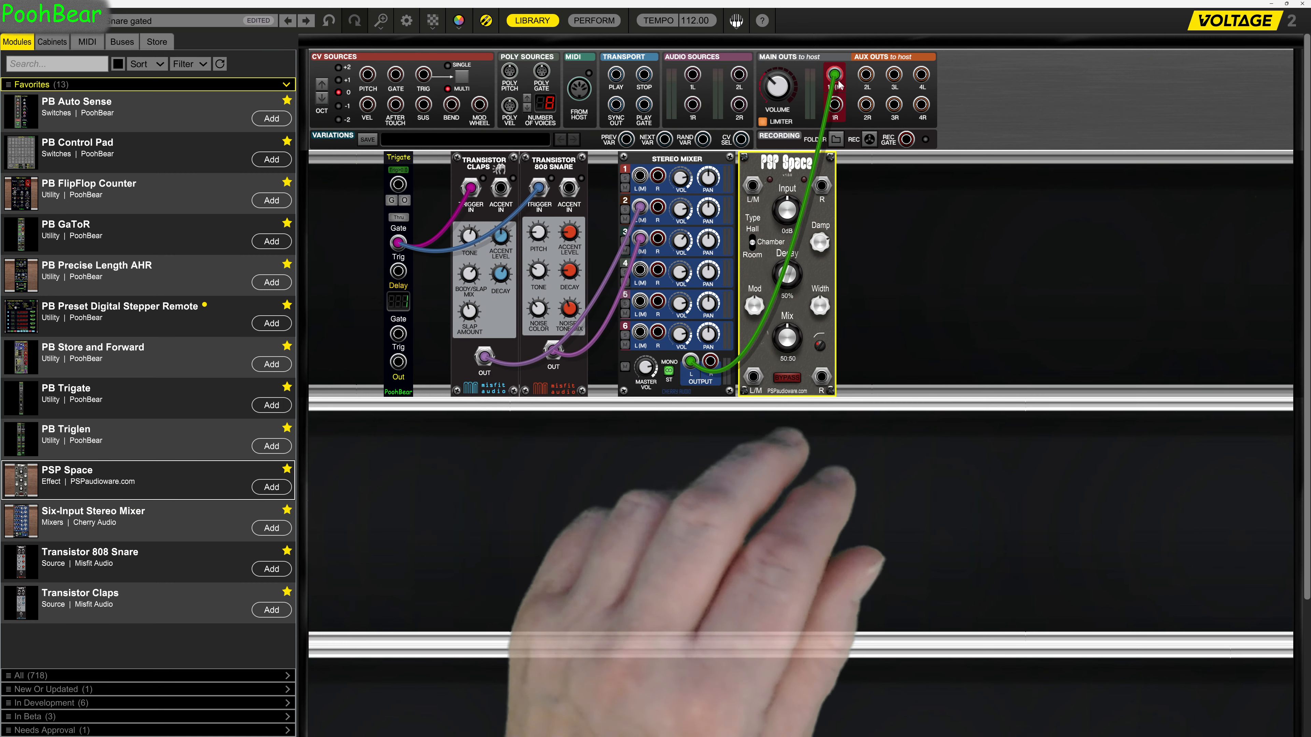
{"action": "left_click_drag", "start_coordinate": [839, 86], "coordinate": [752, 186]}
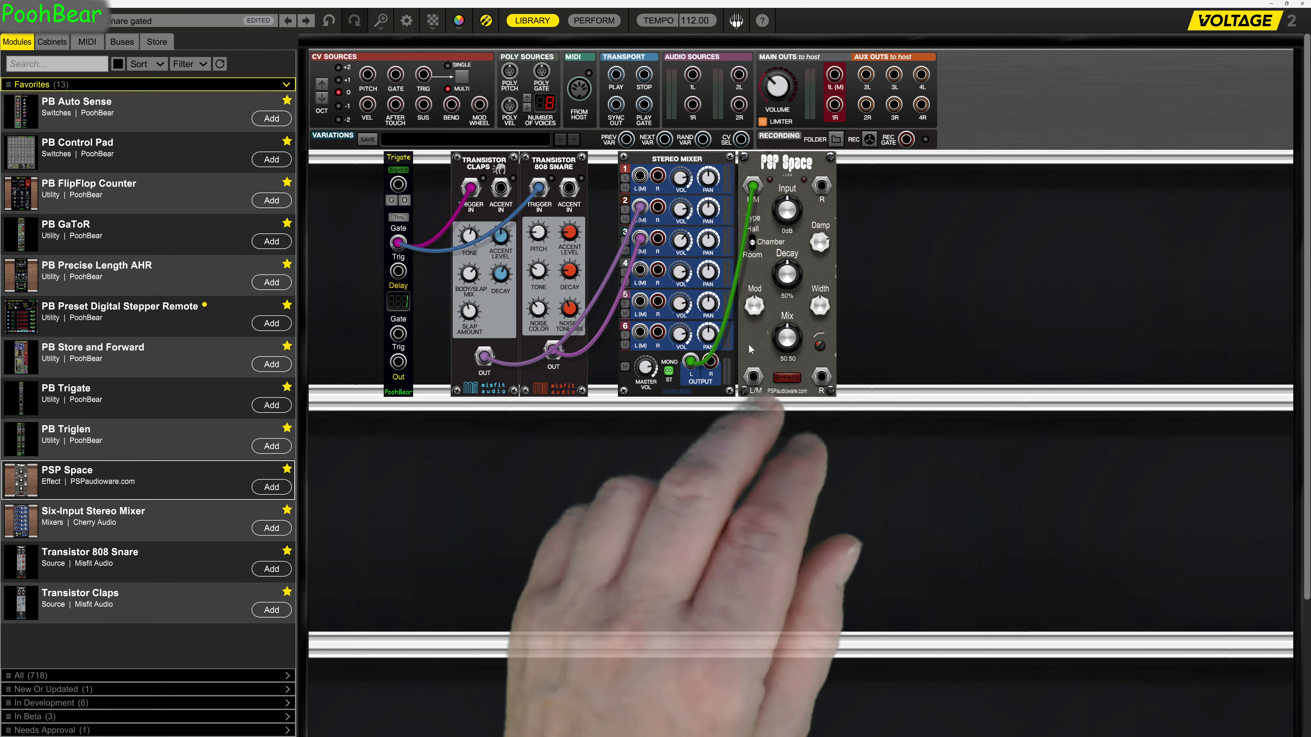
{"action": "left_click_drag", "start_coordinate": [753, 377], "coordinate": [835, 74]}
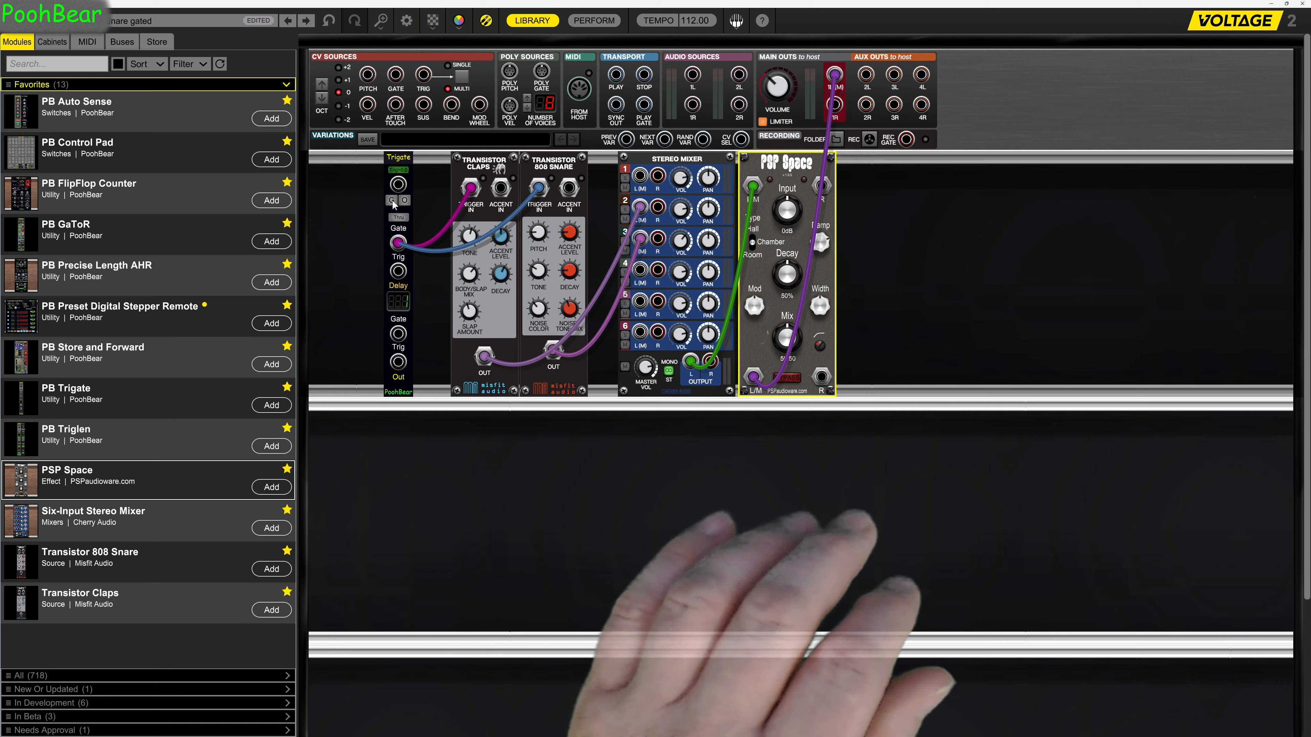
{"action": "left_click", "coordinate": [393, 202]}
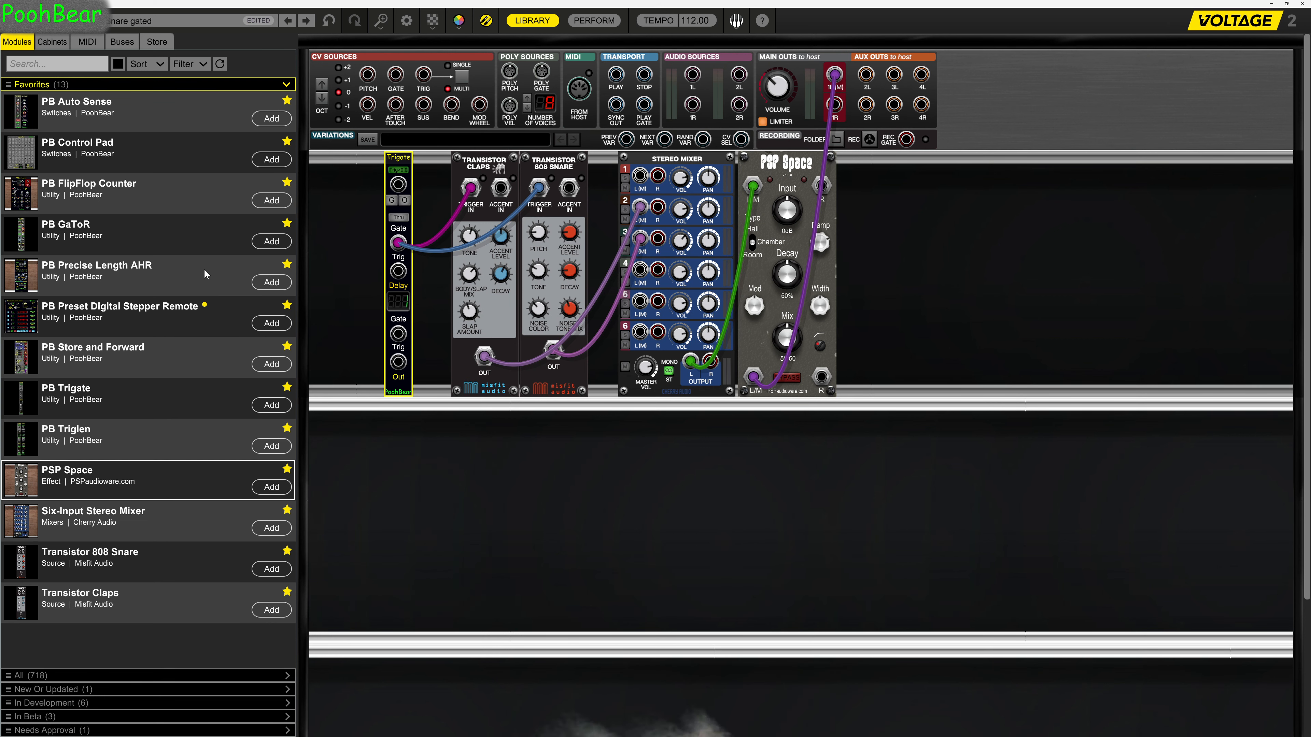
Step: Add PB Precise Length AHR after PSP Space and route the reverb's L/M output through its Main input and output to main 1L
{"action": "left_click_drag", "start_coordinate": [201, 271], "coordinate": [947, 163]}
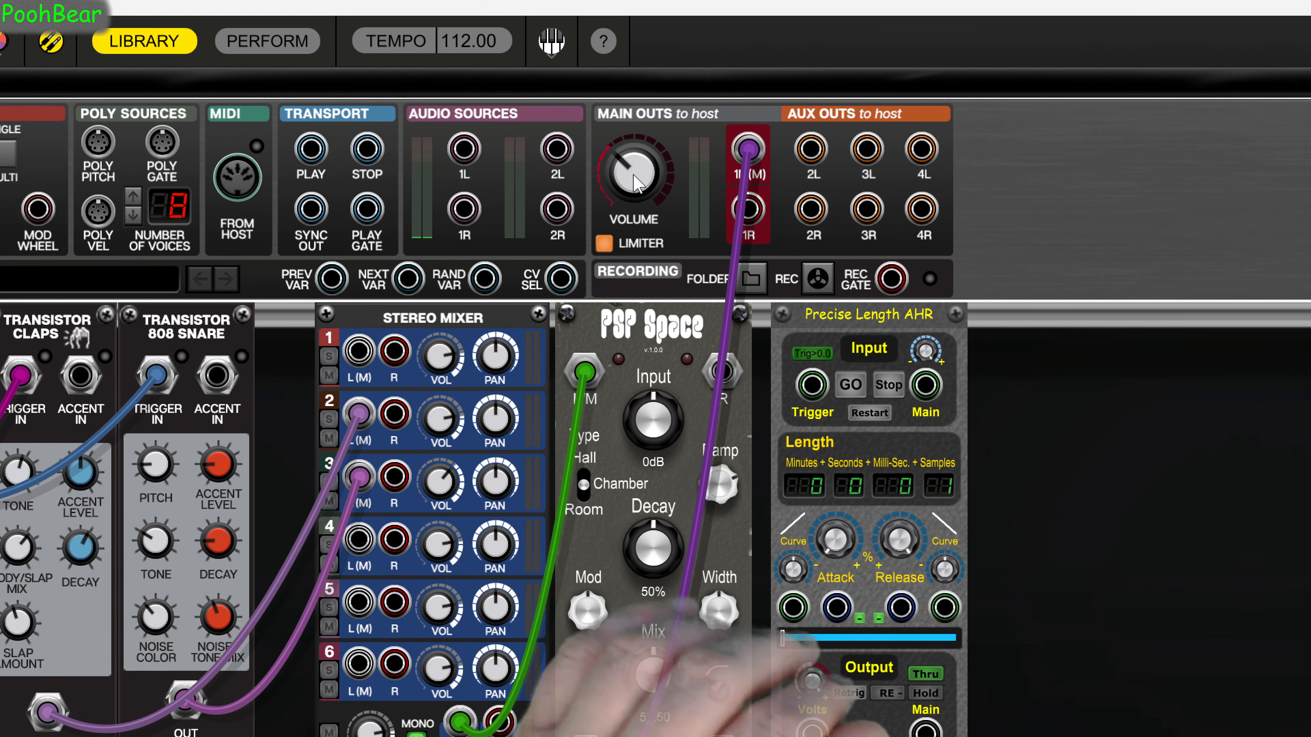
{"action": "left_click_drag", "start_coordinate": [749, 139], "coordinate": [827, 411]}
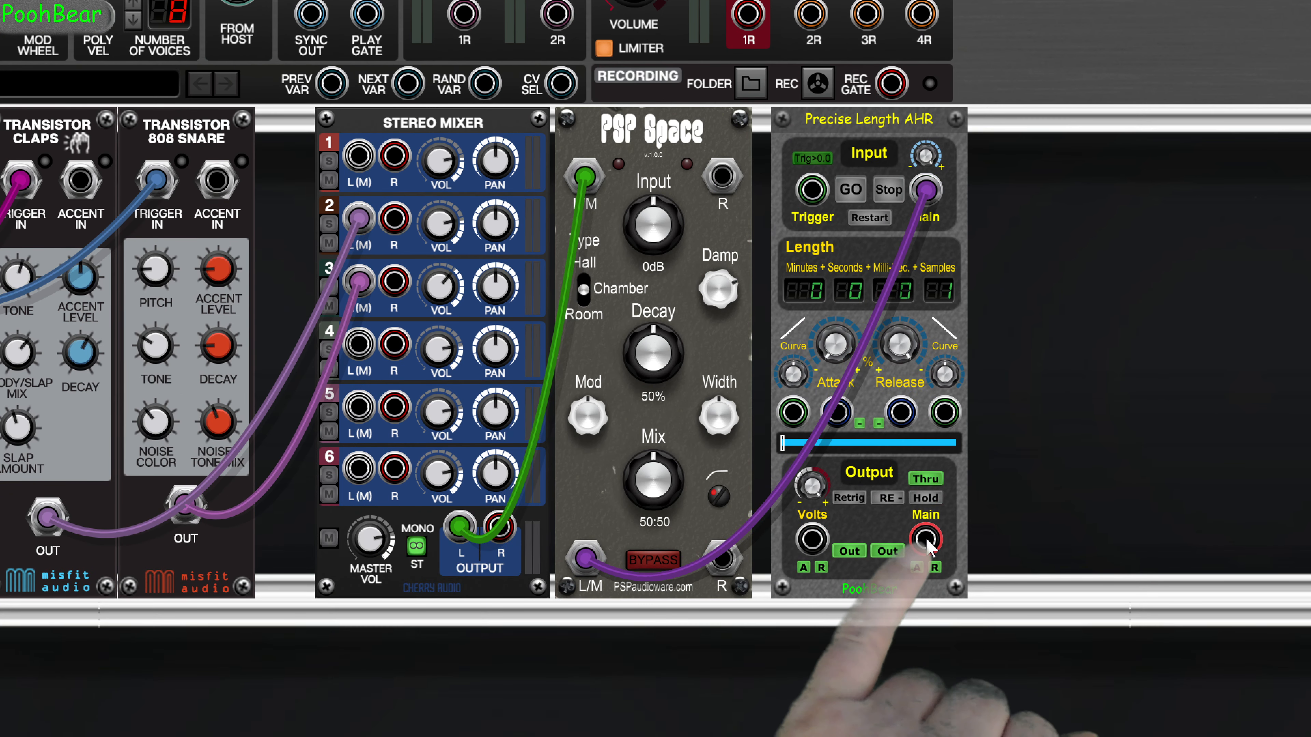
{"action": "left_click_drag", "start_coordinate": [927, 540], "coordinate": [852, 457]}
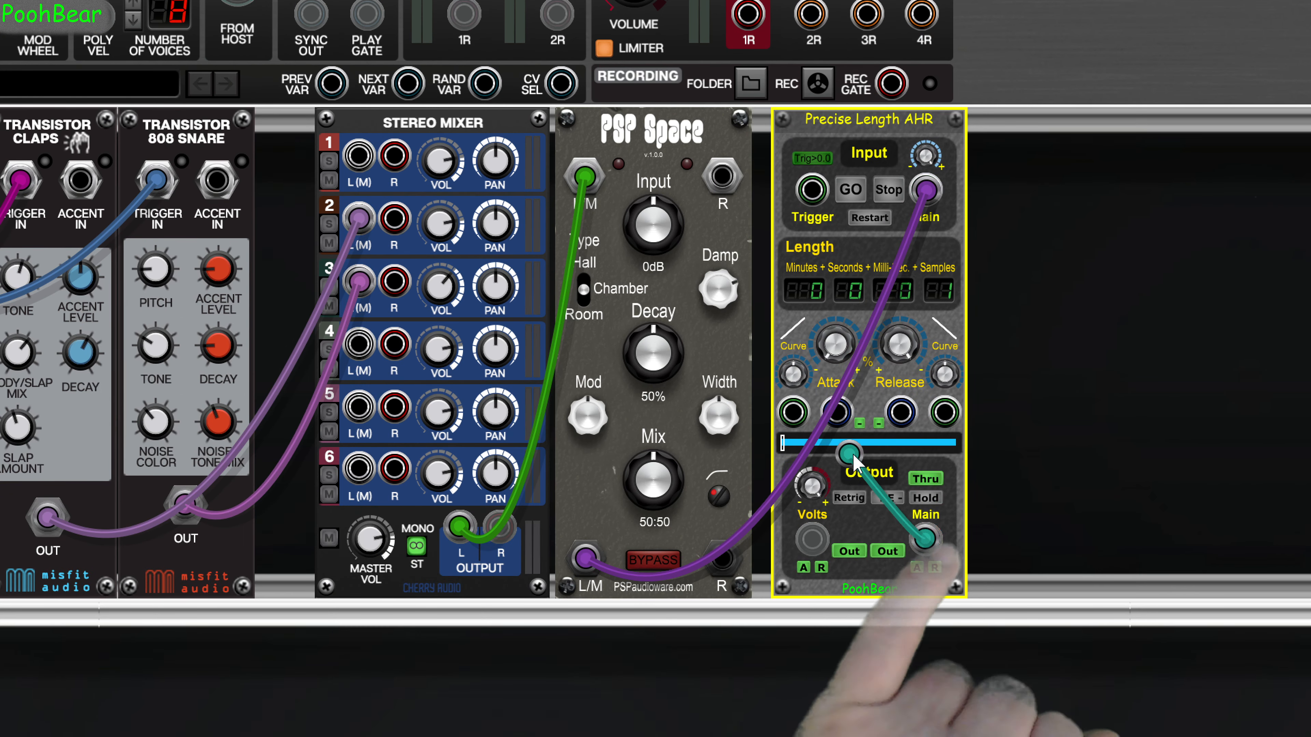
{"action": "left_click_drag", "start_coordinate": [801, 217], "coordinate": [748, 96]}
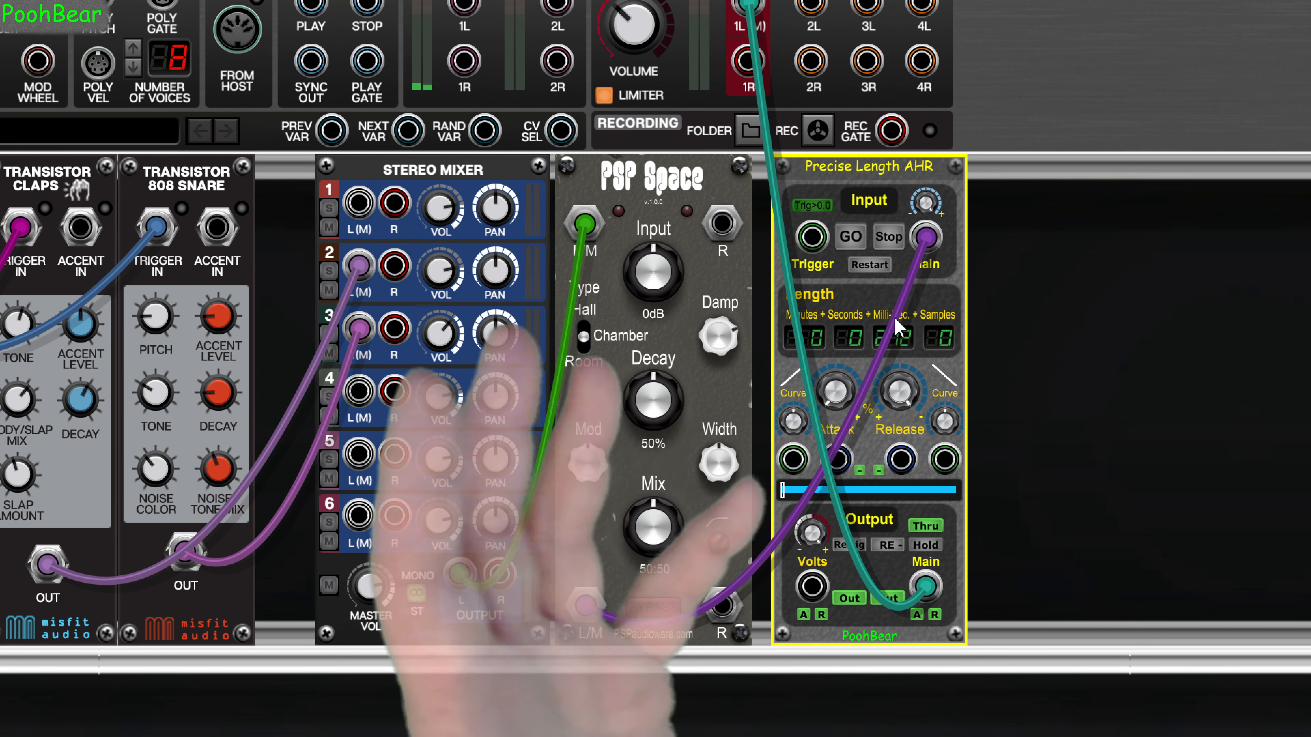
Step: Set the Precise Length AHR's length to about 470 milliseconds and 0 samples, and fire Trigate's manual gate
{"action": "left_click_drag", "start_coordinate": [894, 338], "coordinate": [891, 94]}
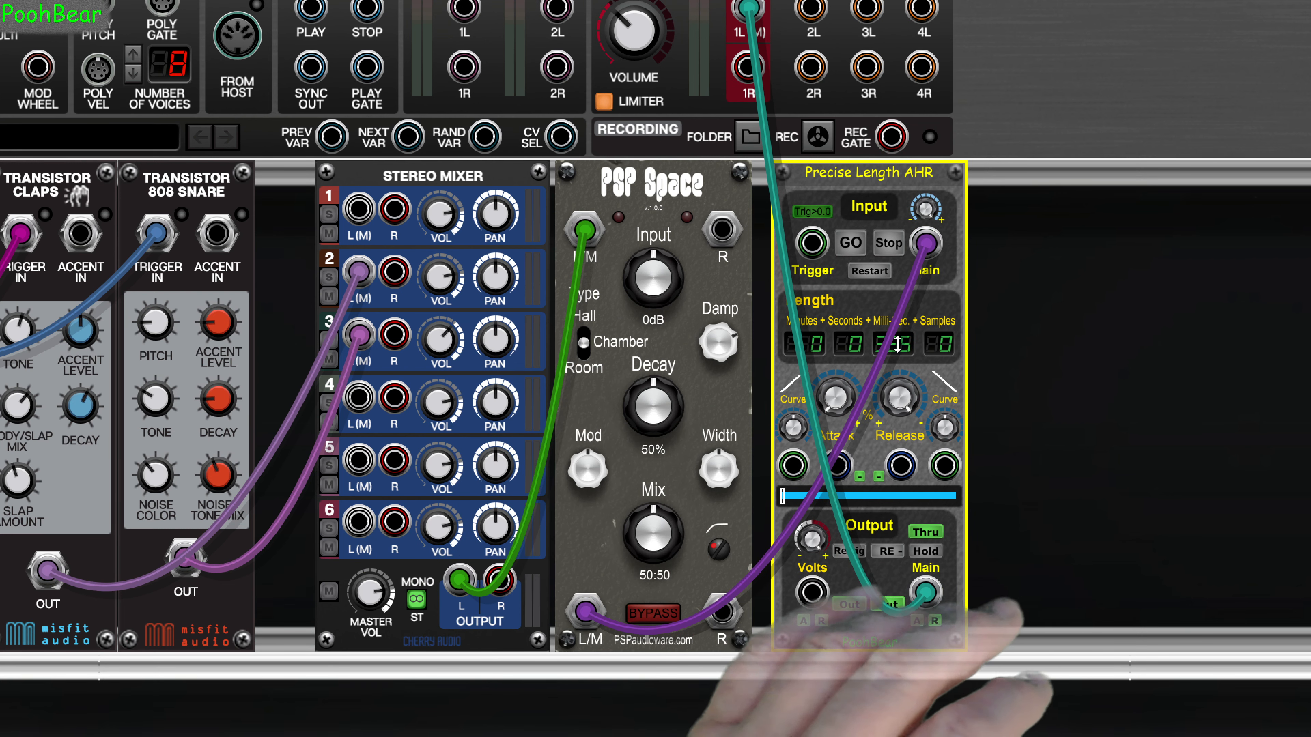
{"action": "left_click_drag", "start_coordinate": [897, 343], "coordinate": [890, 68]}
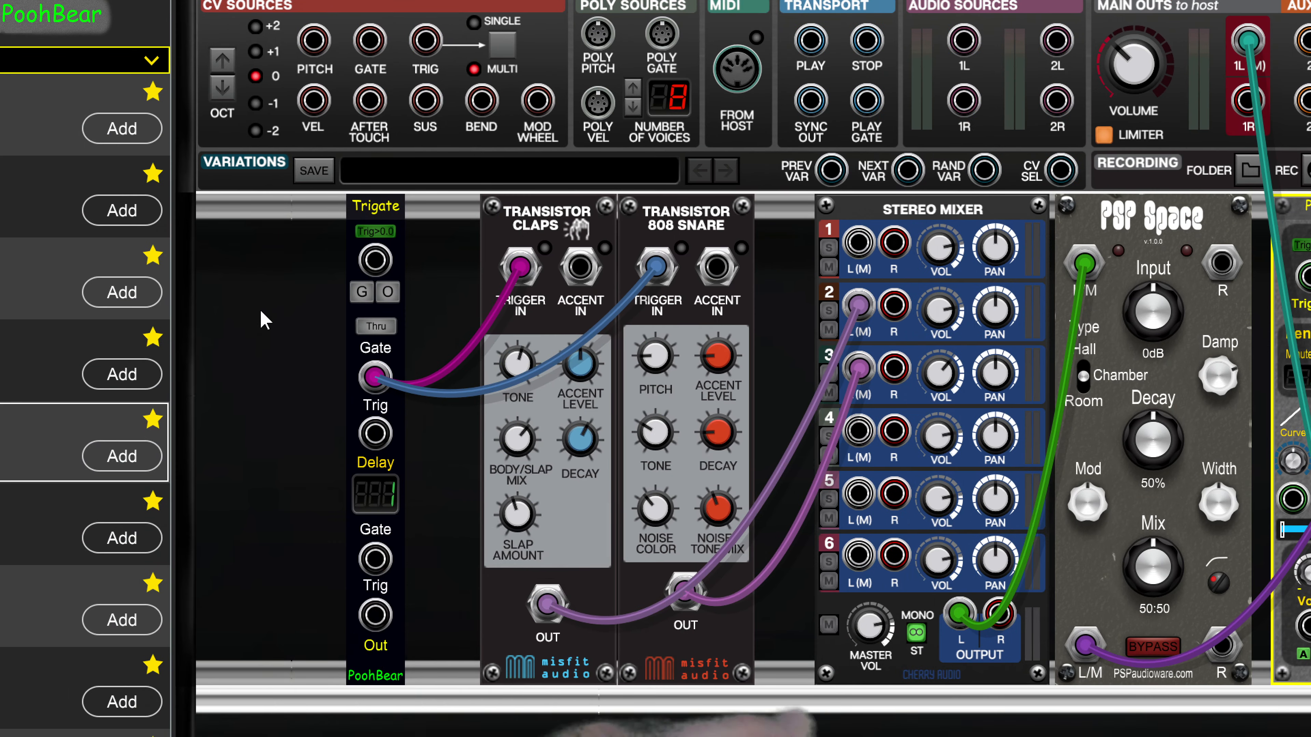
{"action": "left_click", "coordinate": [363, 293]}
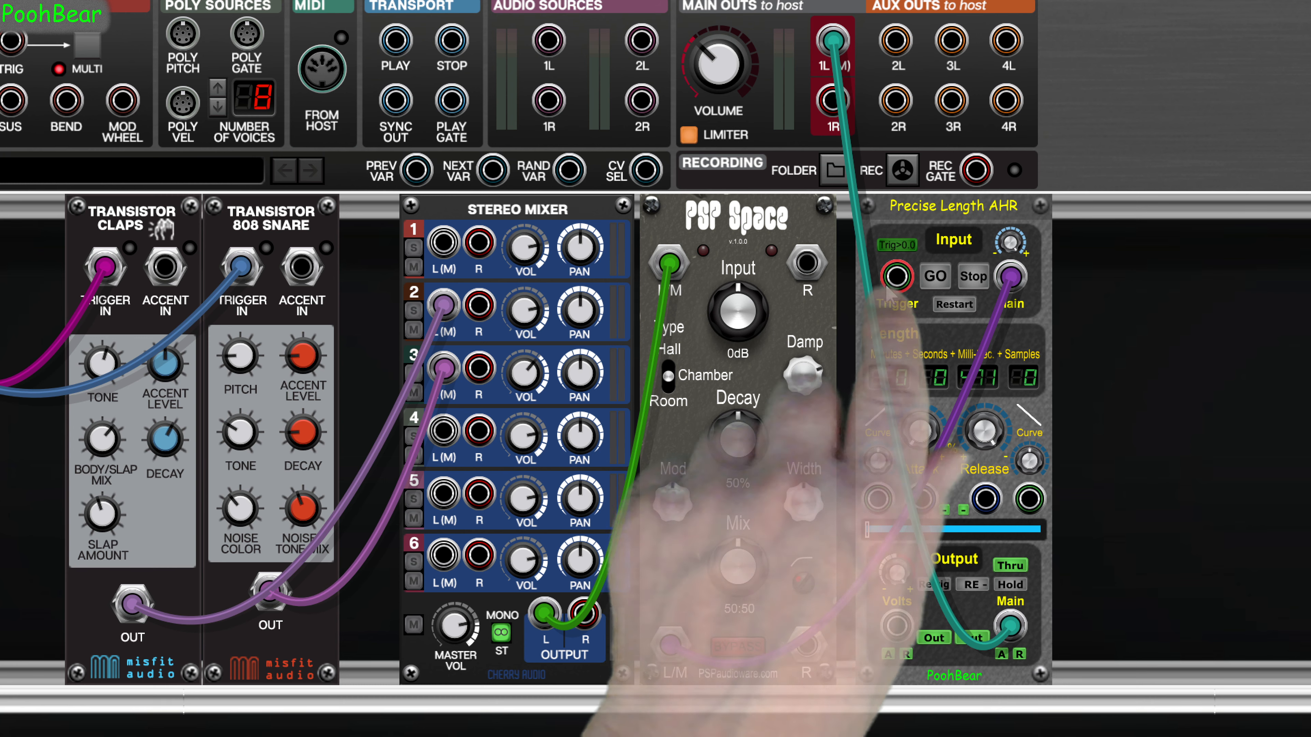
Step: Patch Trigate's Gate output to the Precise Length AHR's Trigger input, audition the gated hit, and add some Release
{"action": "left_click_drag", "start_coordinate": [897, 276], "coordinate": [282, 380]}
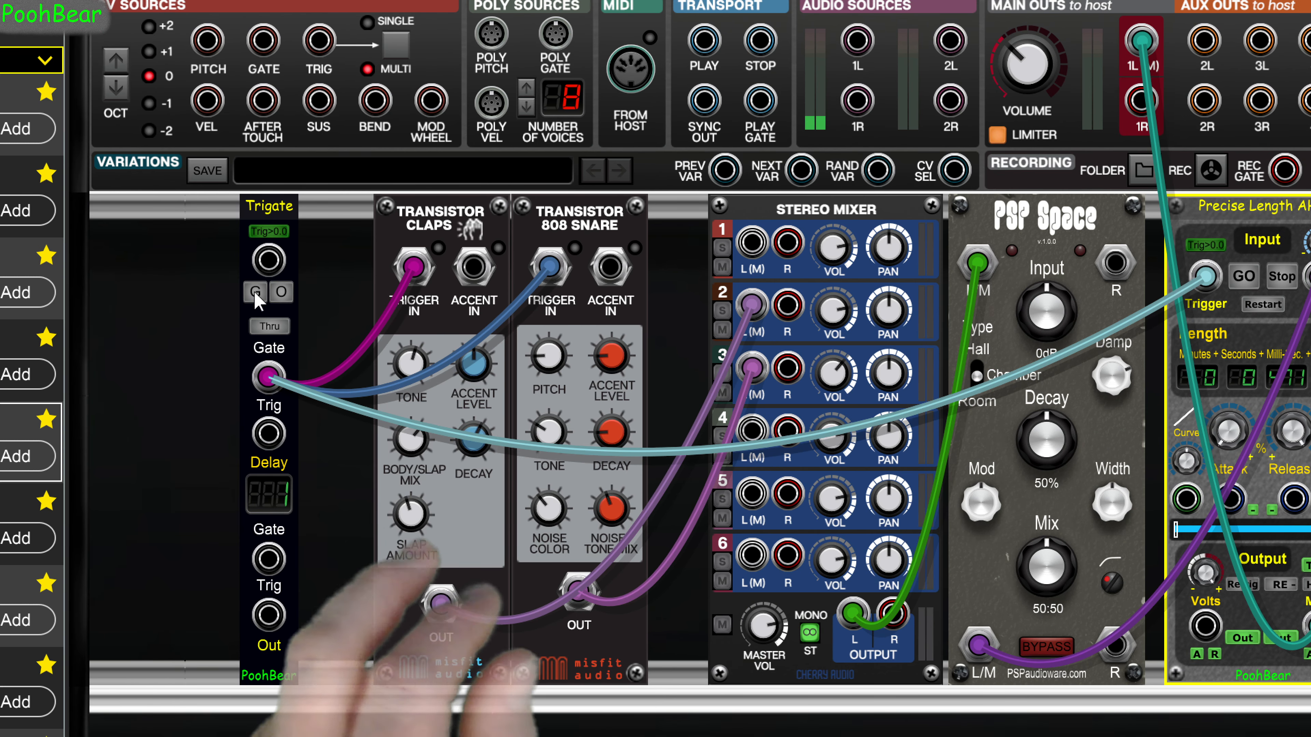
{"action": "left_click", "coordinate": [257, 299]}
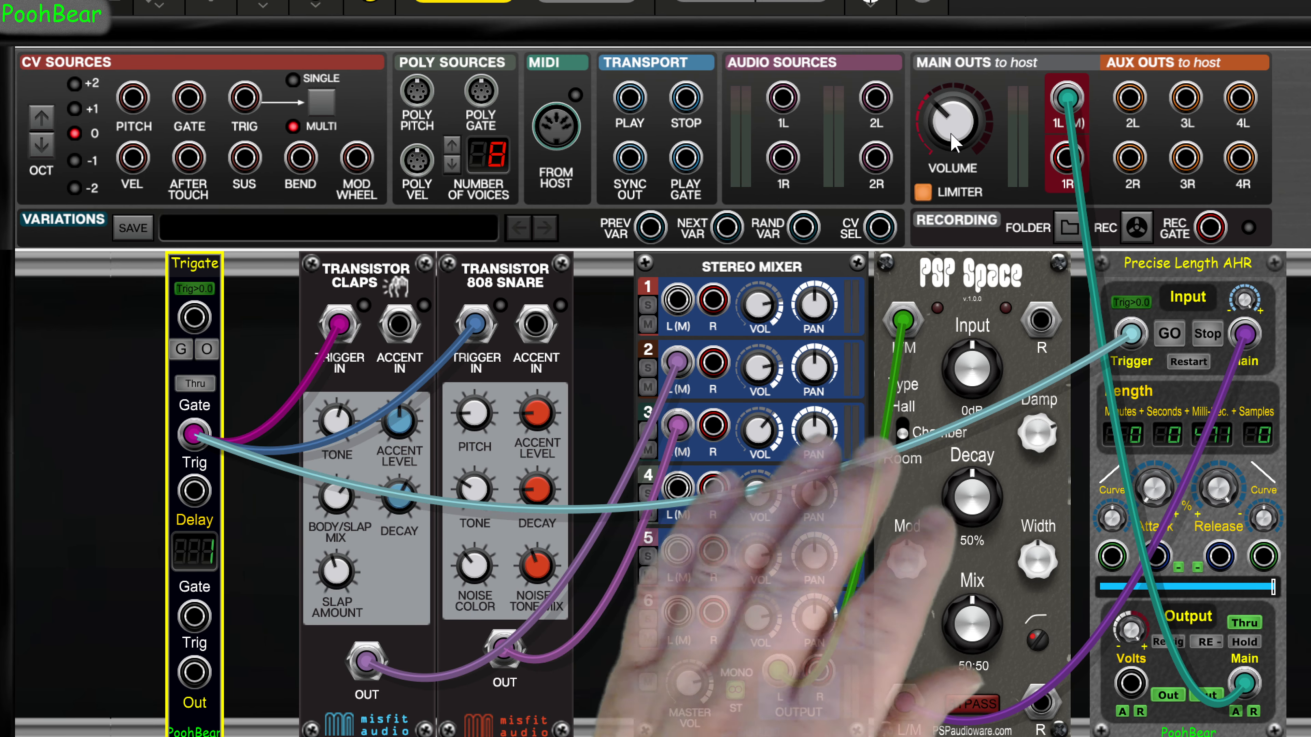
{"action": "left_click", "coordinate": [949, 60]}
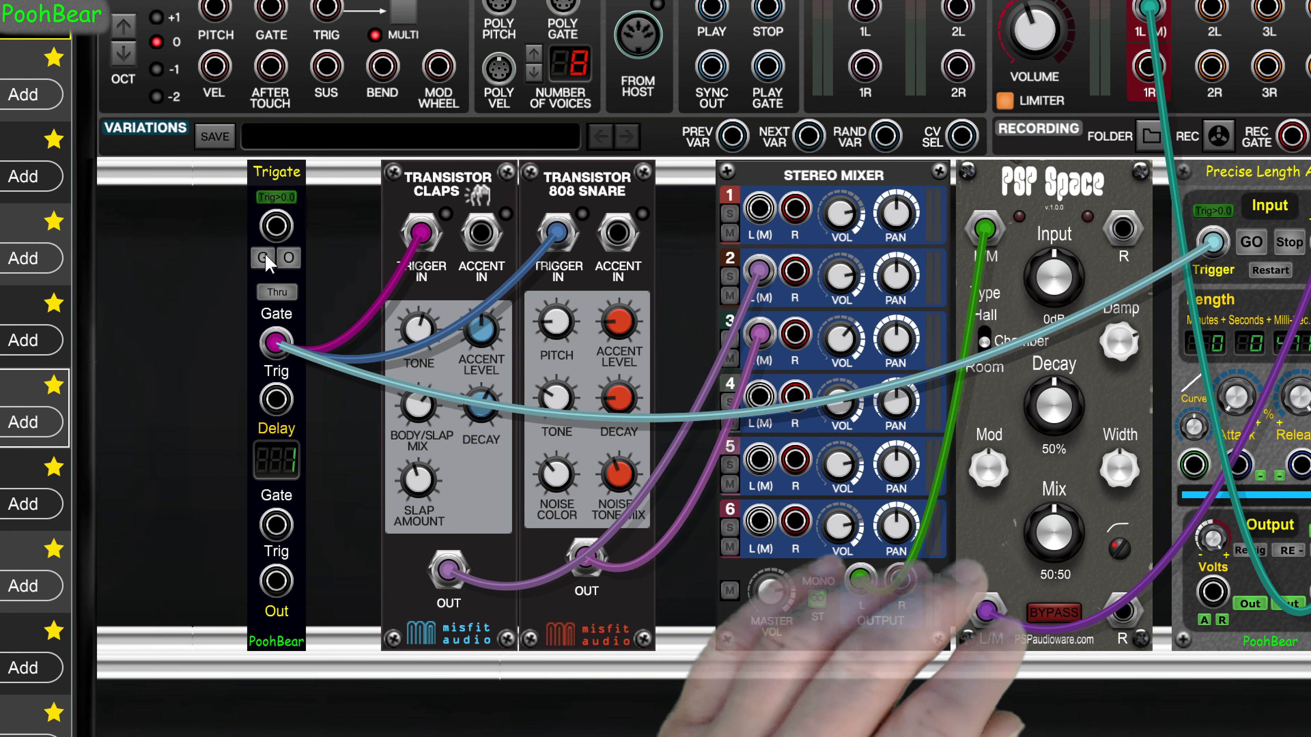
{"action": "left_click", "coordinate": [267, 264]}
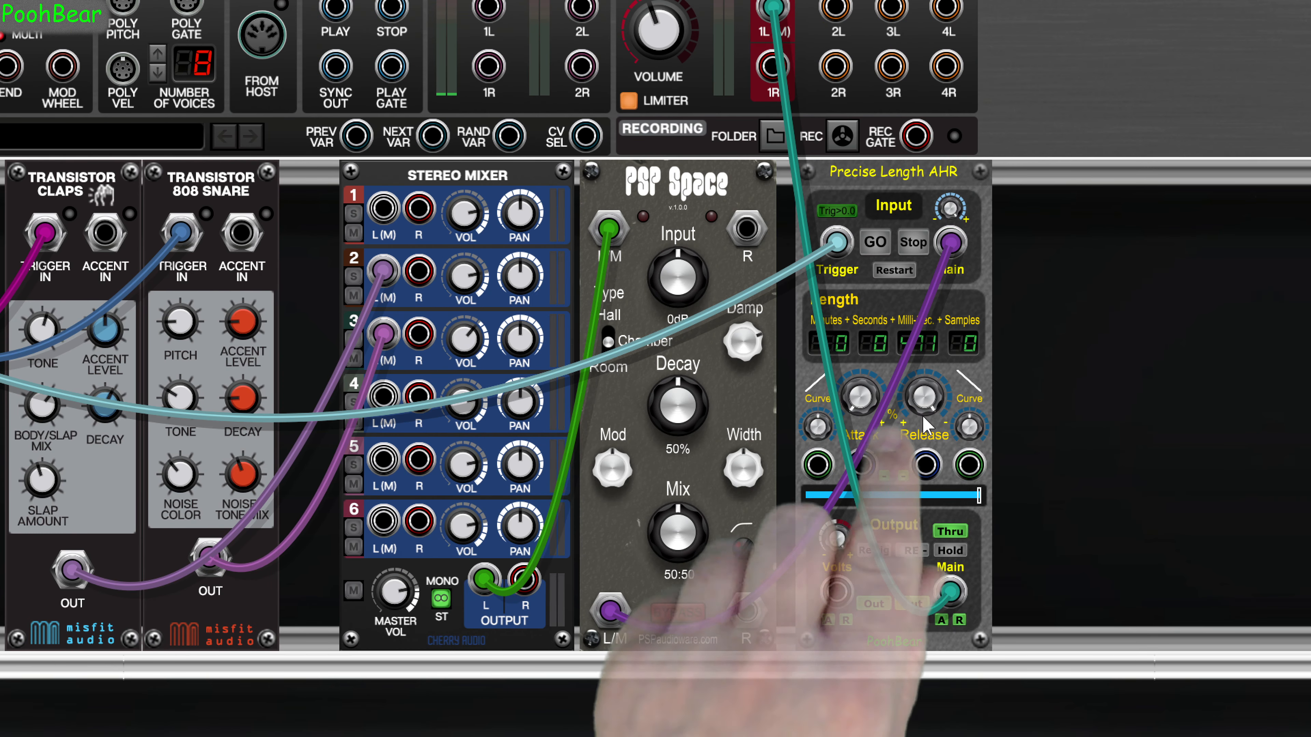
{"action": "left_click_drag", "start_coordinate": [930, 394], "coordinate": [929, 439]}
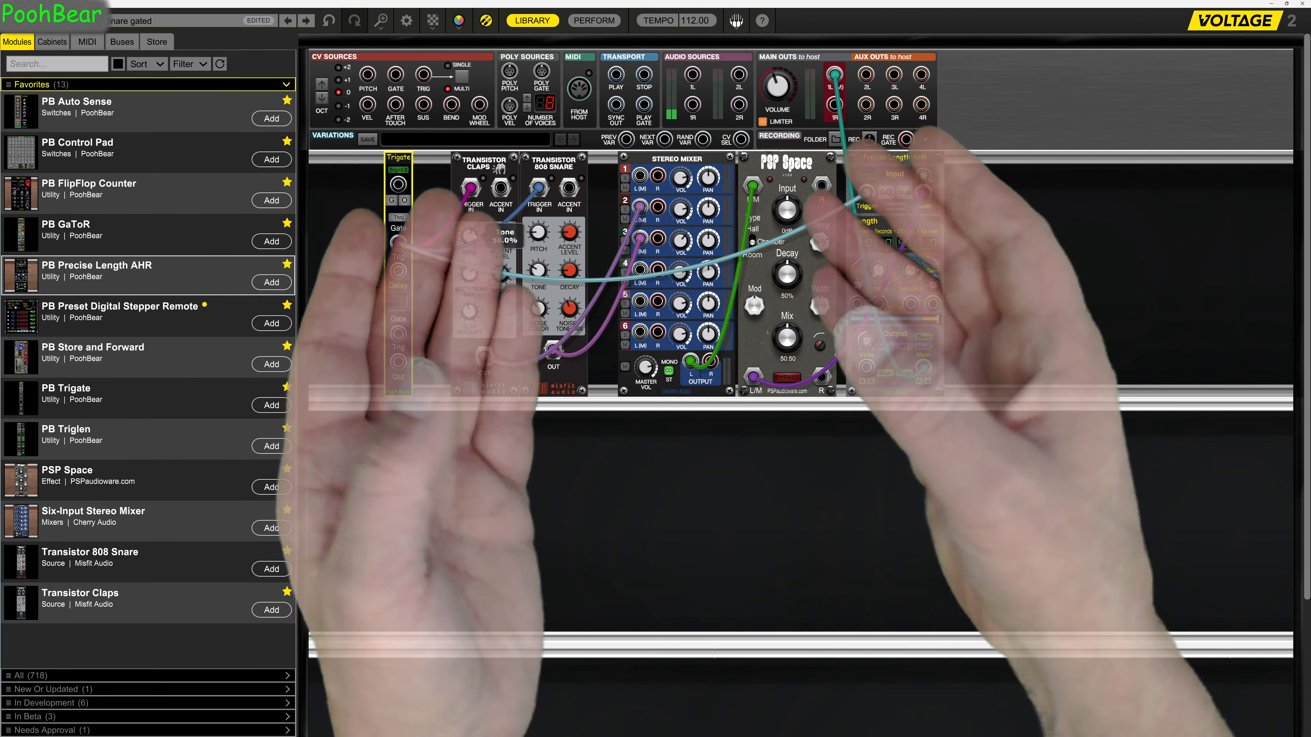
Step: Duplicate the top cabinet without its external cables
{"action": "right_click", "coordinate": [355, 312]}
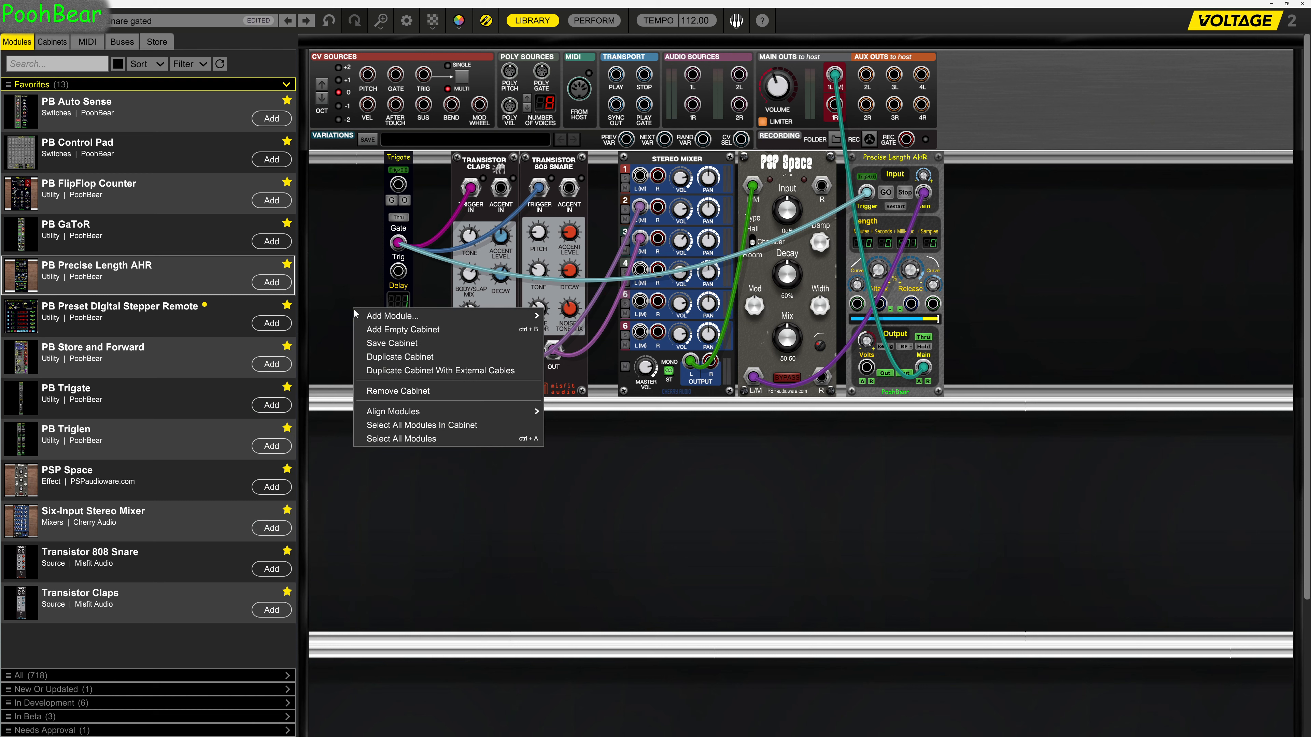
{"action": "left_click", "coordinate": [433, 362]}
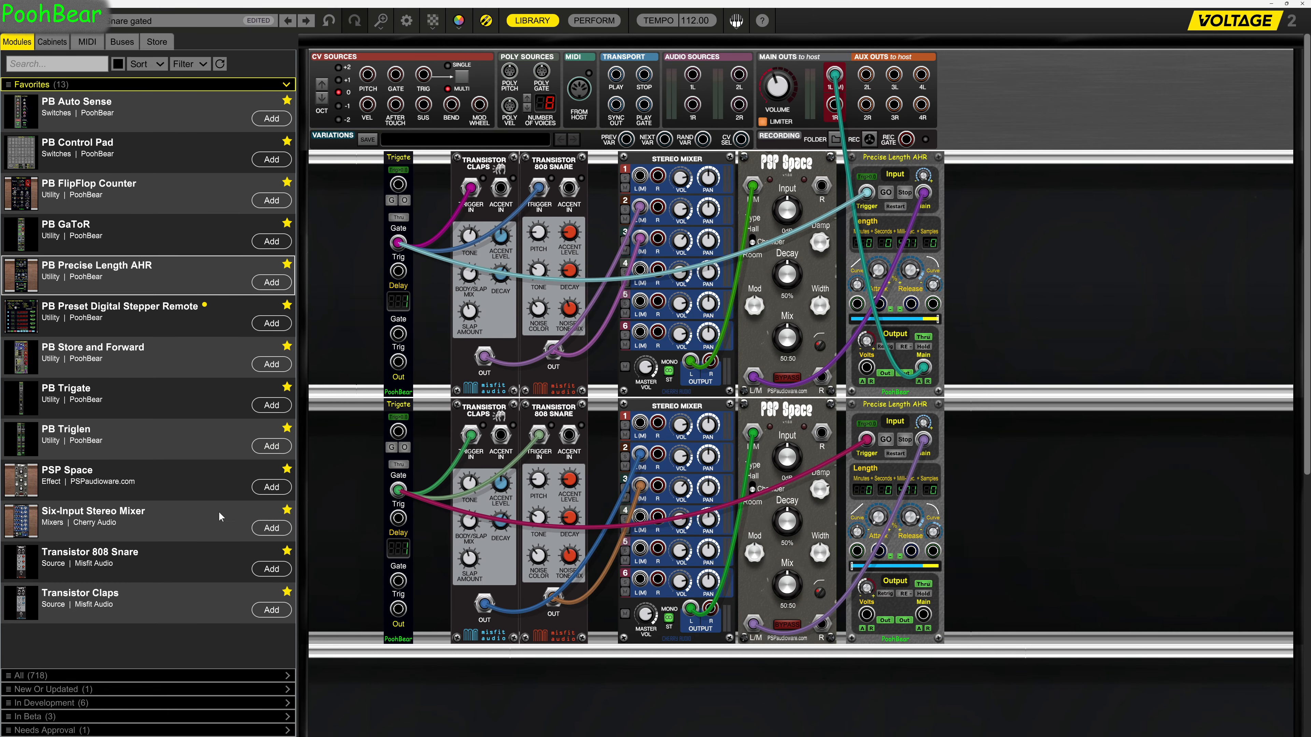
Step: Add a second Six-Input Stereo Mixer to the top cabinet, patch the AHR's Main output into channel 2, and route its outputs to main 1L and 1R
{"action": "left_click_drag", "start_coordinate": [182, 521], "coordinate": [1084, 164]}
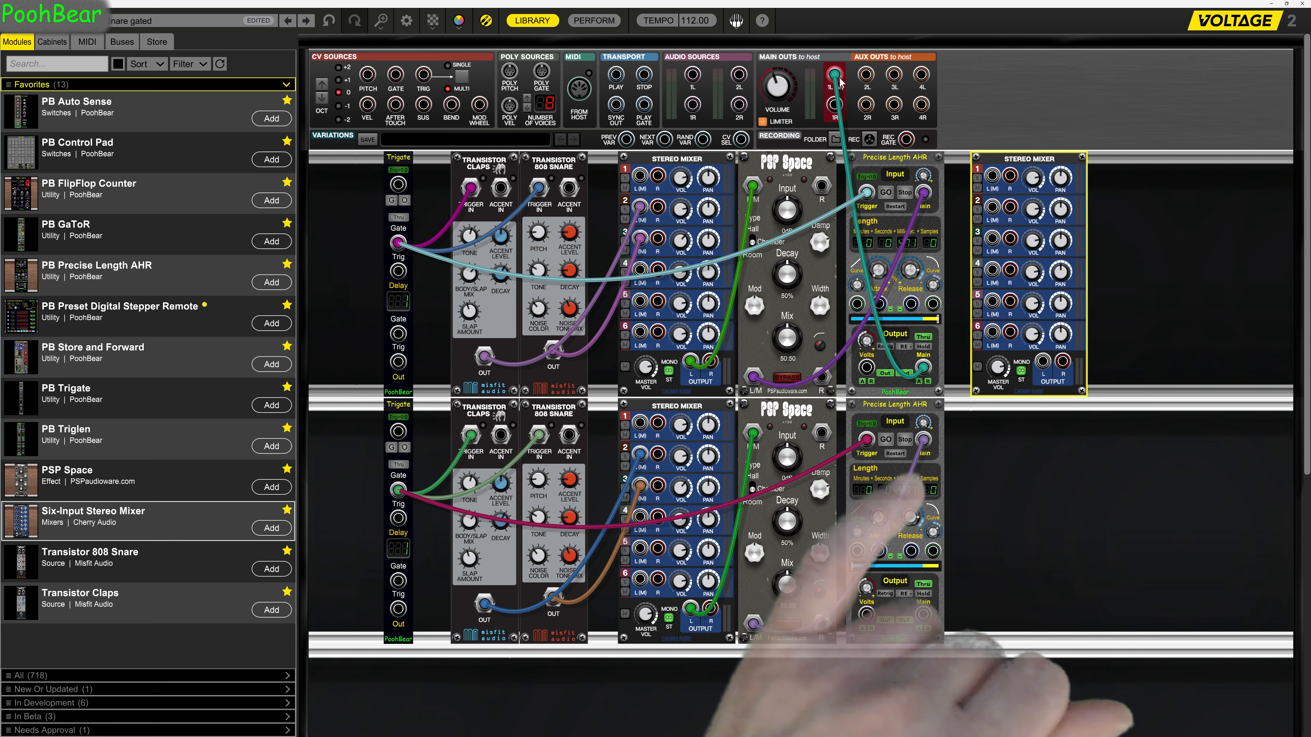
{"action": "left_click_drag", "start_coordinate": [835, 74], "coordinate": [992, 207]}
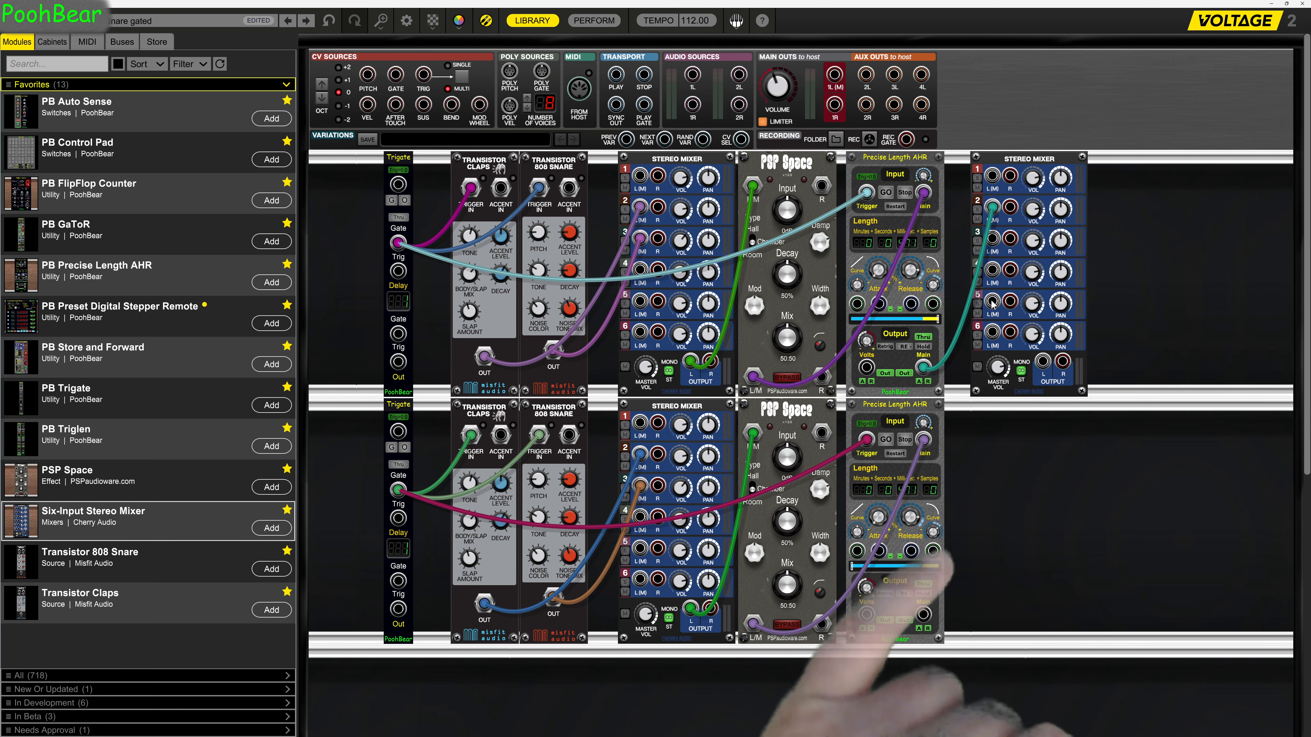
{"action": "left_click_drag", "start_coordinate": [1037, 370], "coordinate": [934, 211]}
{"action": "left_click_drag", "start_coordinate": [837, 82], "coordinate": [1062, 362]}
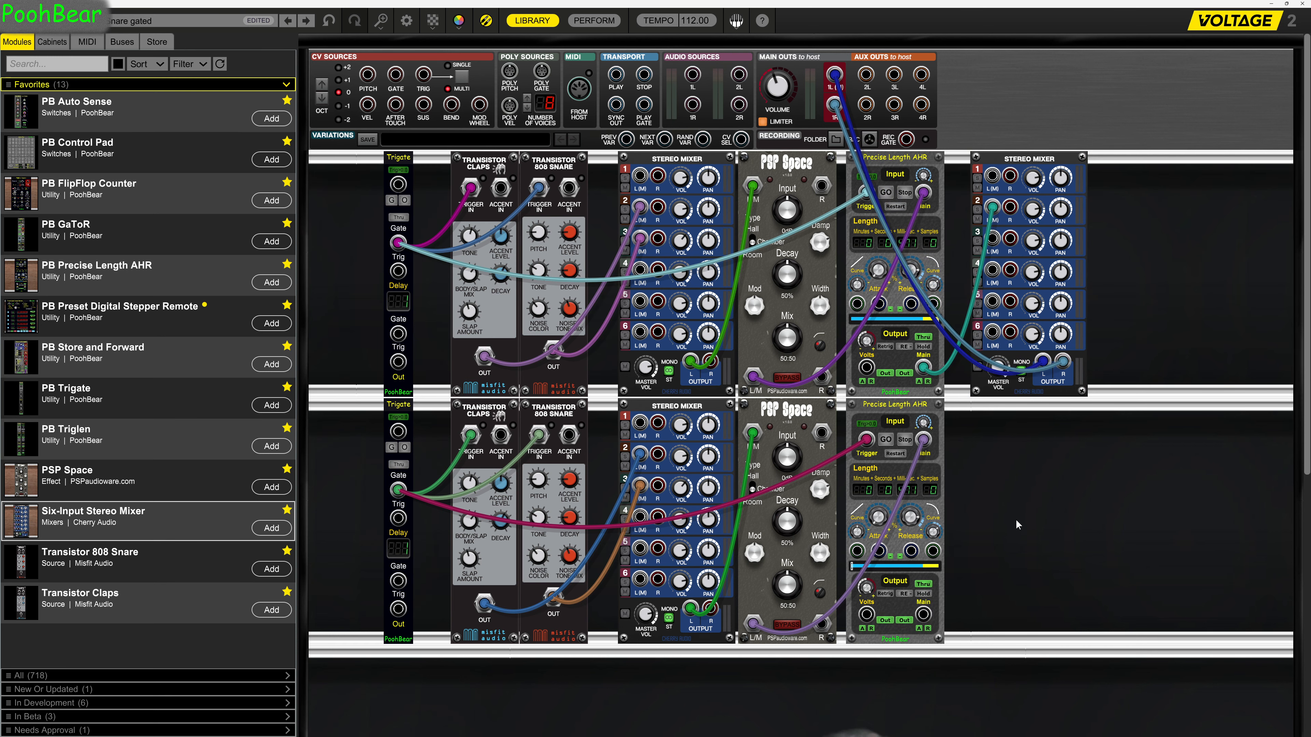
Step: Add a Voltage-Controlled Mixer to the lower cabinet, right after the Precise Length AHR
{"action": "right_click", "coordinate": [1016, 479]}
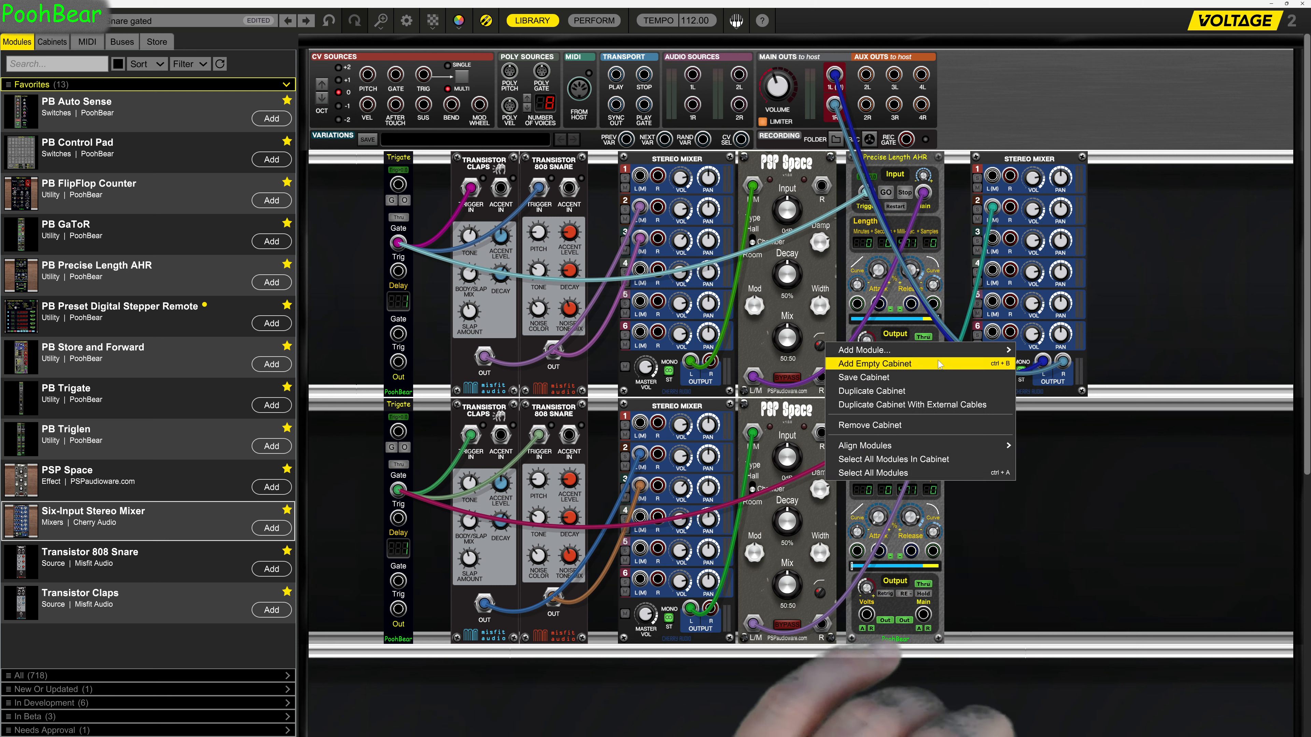
{"action": "mouse_move", "coordinate": [940, 354]}
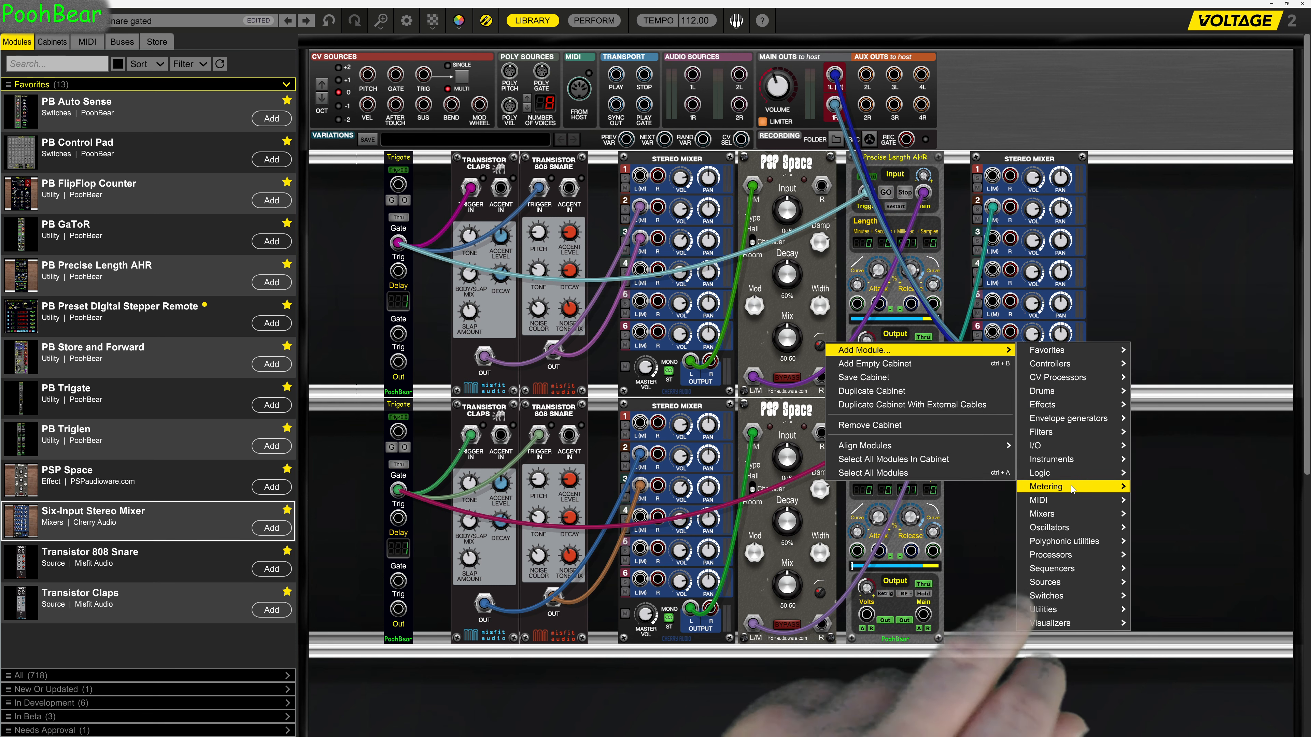
{"action": "mouse_move", "coordinate": [1067, 513]}
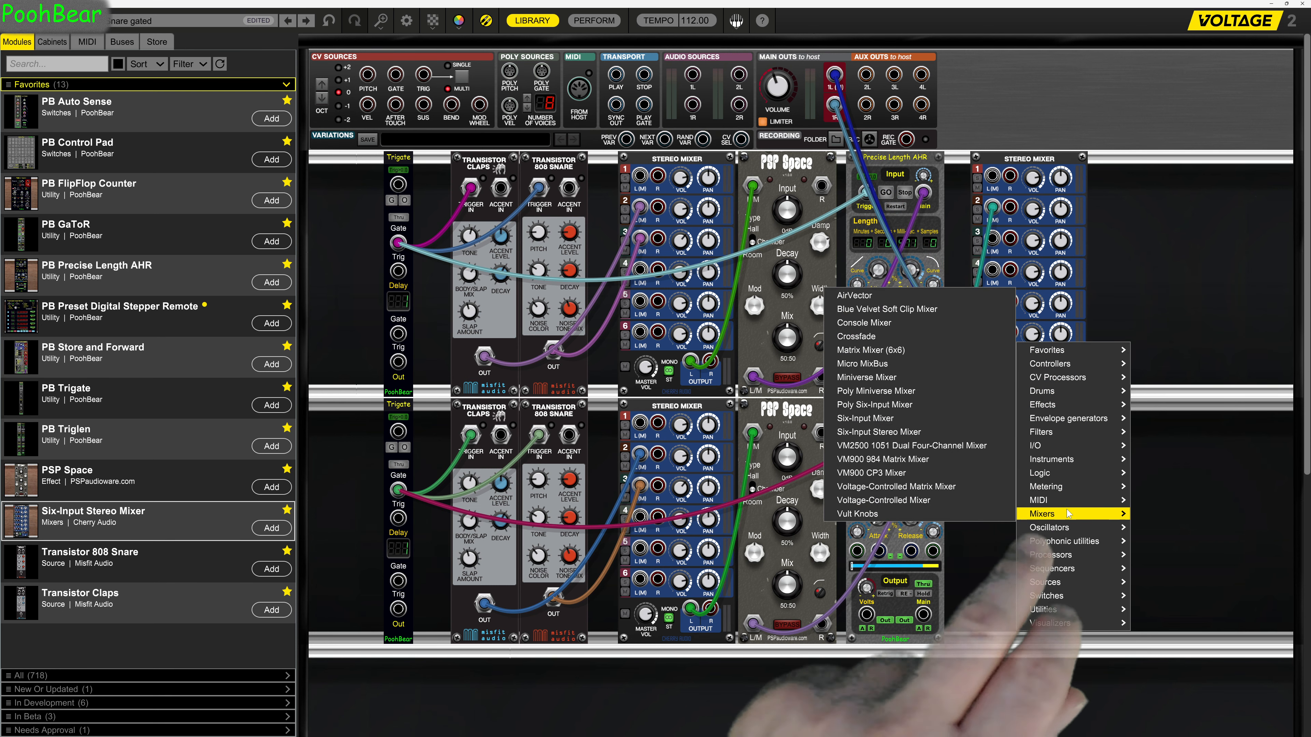
{"action": "left_click", "coordinate": [930, 505]}
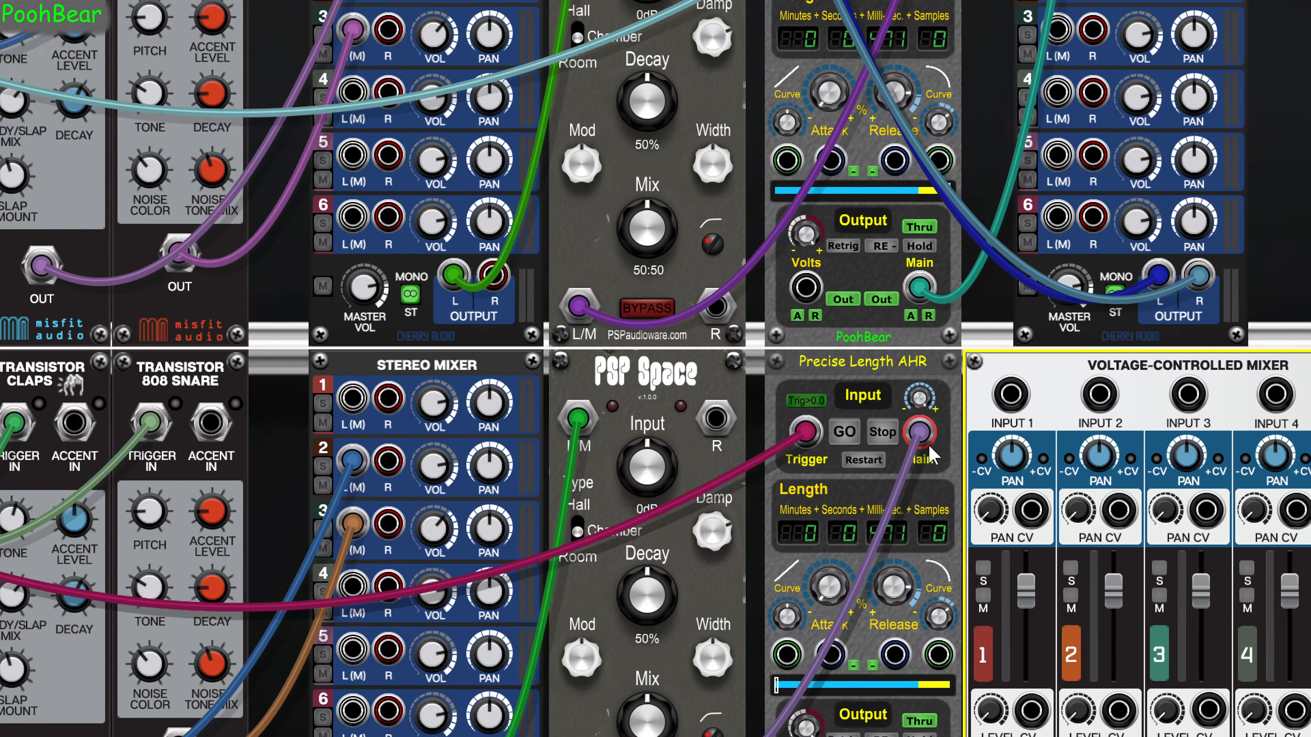
Step: Route the lower PSP Space's L/M and R outputs through Voltage-Controlled Mixer inputs 1 and 2, and its master outputs into channel 6 of the upper right stereo mixer
{"action": "left_click_drag", "start_coordinate": [923, 439], "coordinate": [957, 556]}
{"action": "left_click_drag", "start_coordinate": [986, 644], "coordinate": [1011, 221]}
{"action": "left_click_drag", "start_coordinate": [1099, 224], "coordinate": [714, 637]}
{"action": "left_click_drag", "start_coordinate": [712, 542], "coordinate": [712, 528]}
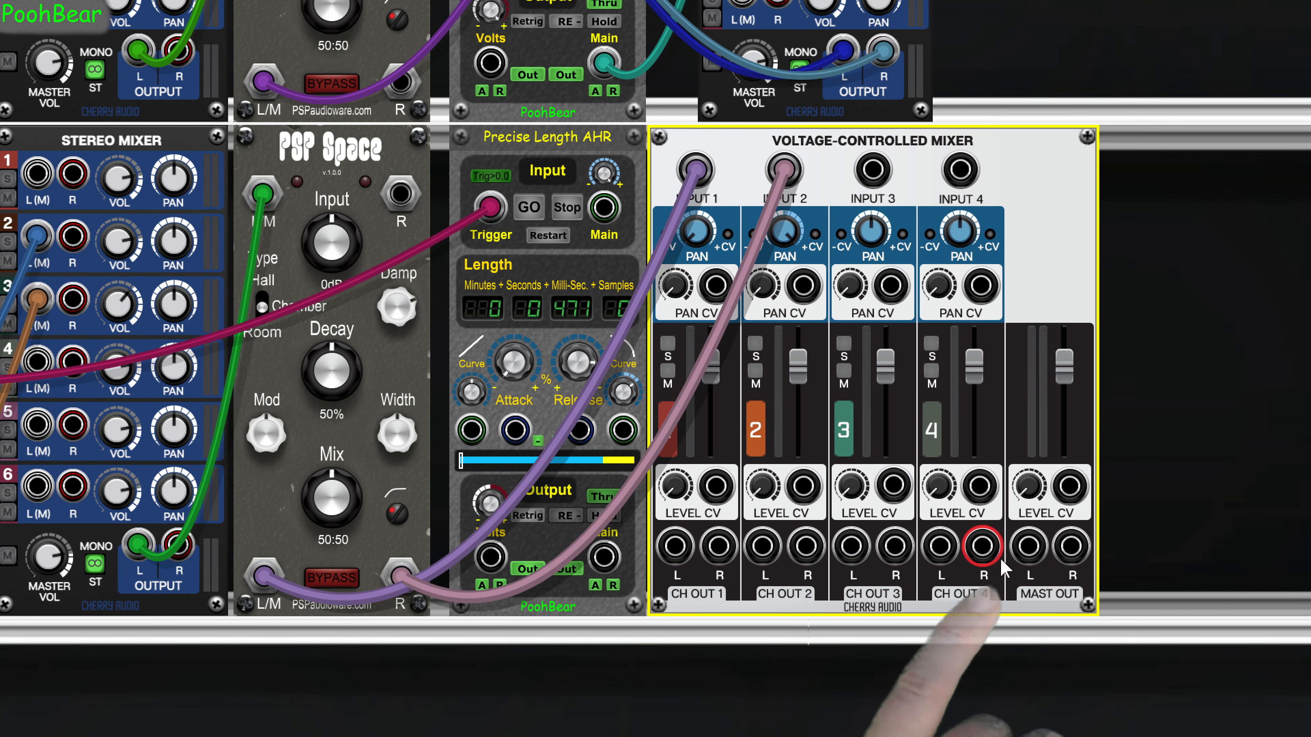
{"action": "left_click_drag", "start_coordinate": [1027, 550], "coordinate": [1078, 514]}
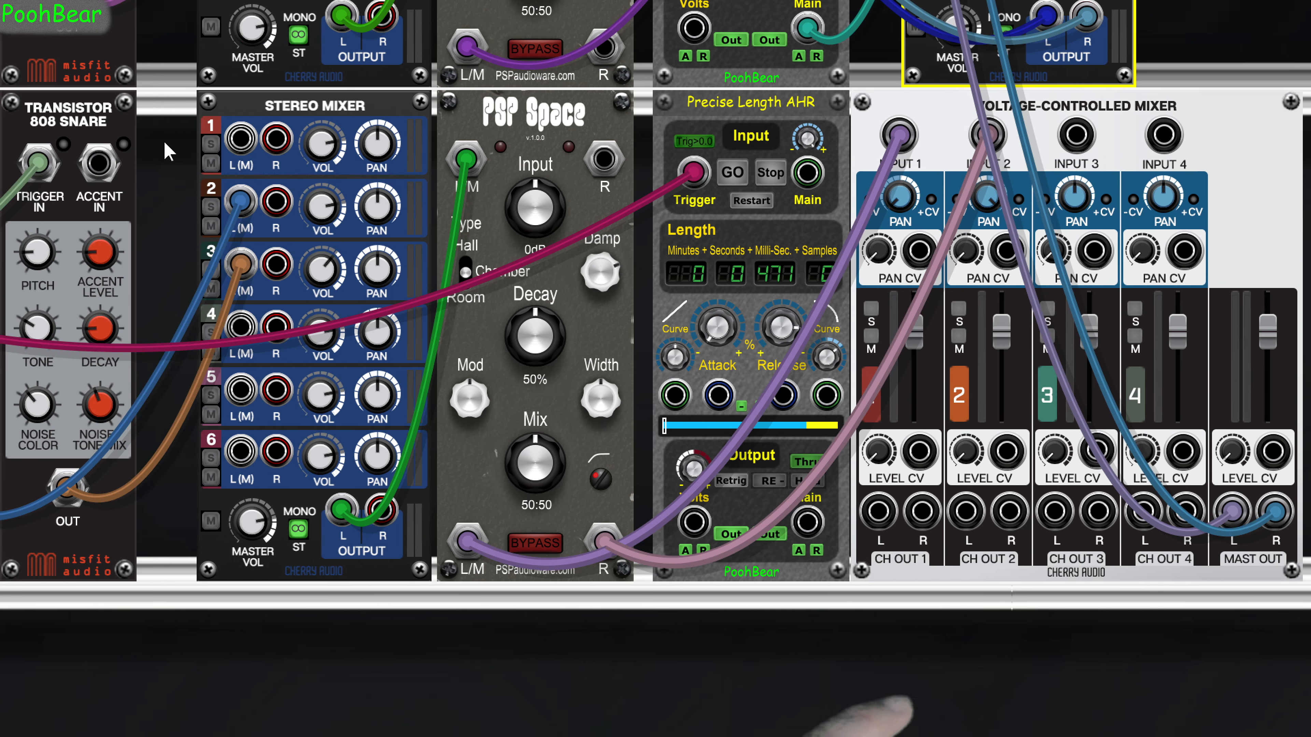
Step: Fire the lower Trigate's manual gate to audition the ungated mixer routing
{"action": "scroll", "coordinate": [266, 202], "scroll_direction": "left", "scroll_amount": 3}
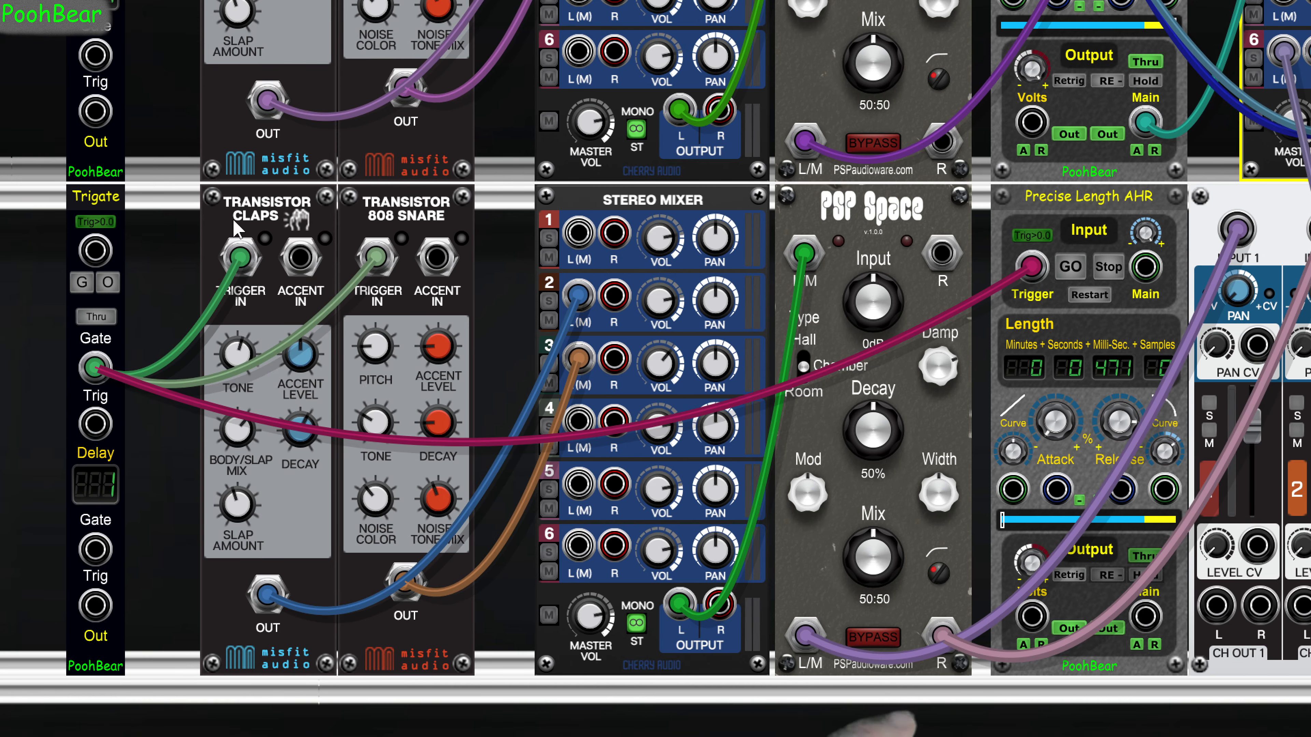
{"action": "scroll", "coordinate": [235, 228], "scroll_direction": "left", "scroll_amount": 1}
{"action": "left_click", "coordinate": [165, 285]}
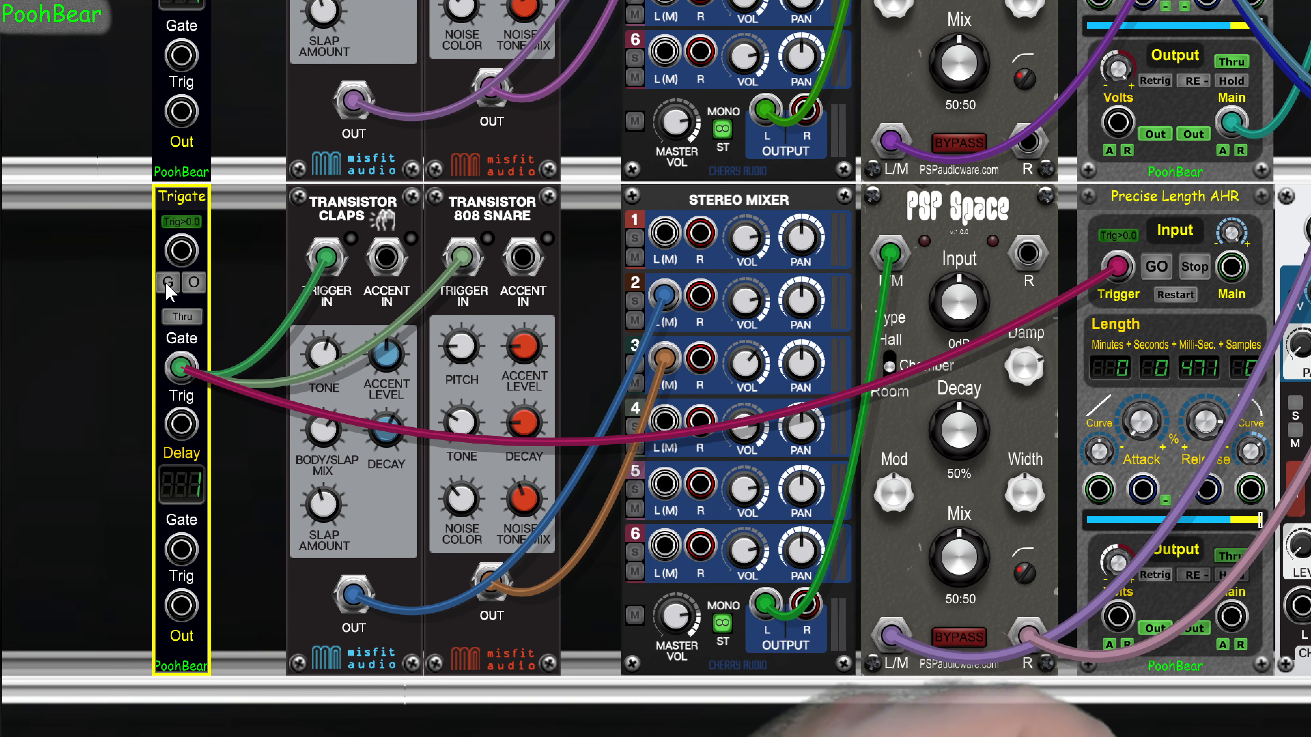
Step: Lower the Voltage-Controlled Mixer's master output level to minimum and patch the lower AHR's Volts output to the master Level CV with its amount raised
{"action": "scroll", "coordinate": [570, 342], "scroll_direction": "right", "scroll_amount": 5}
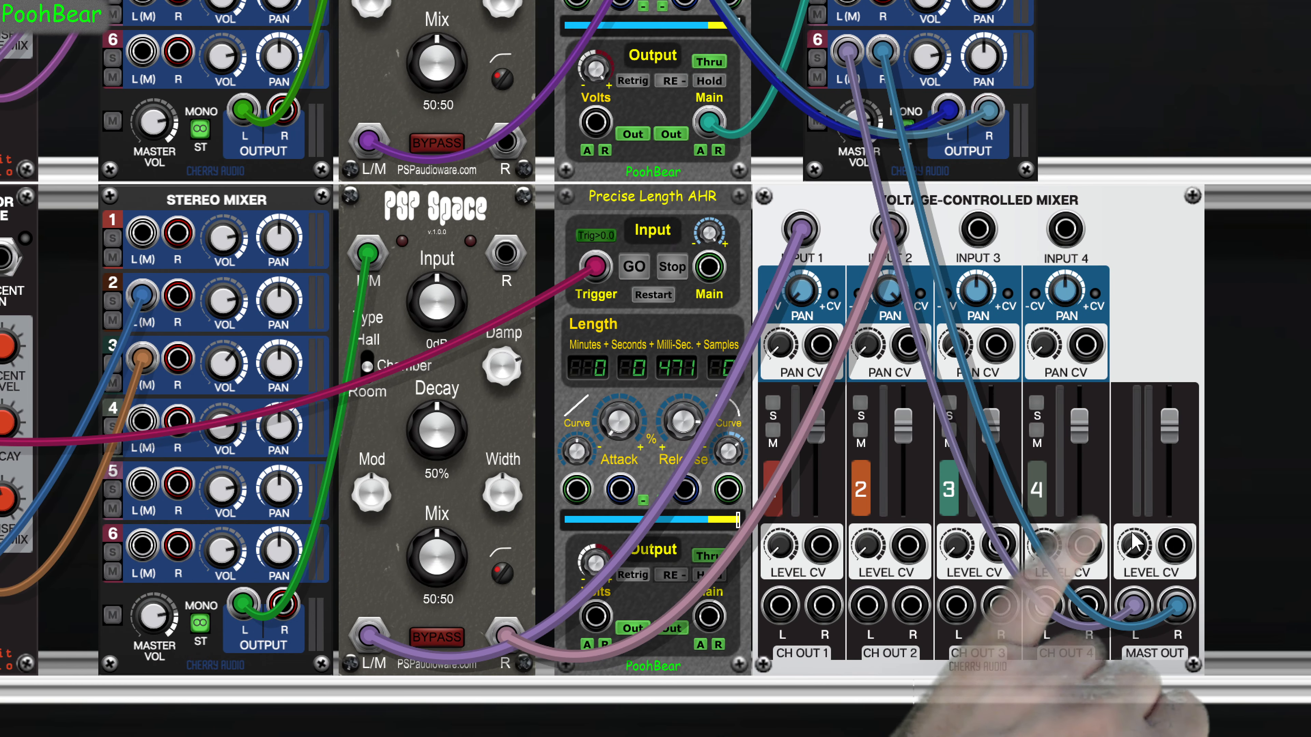
{"action": "scroll", "coordinate": [1132, 532], "scroll_direction": "right", "scroll_amount": 1}
{"action": "mouse_move", "coordinate": [1132, 422]}
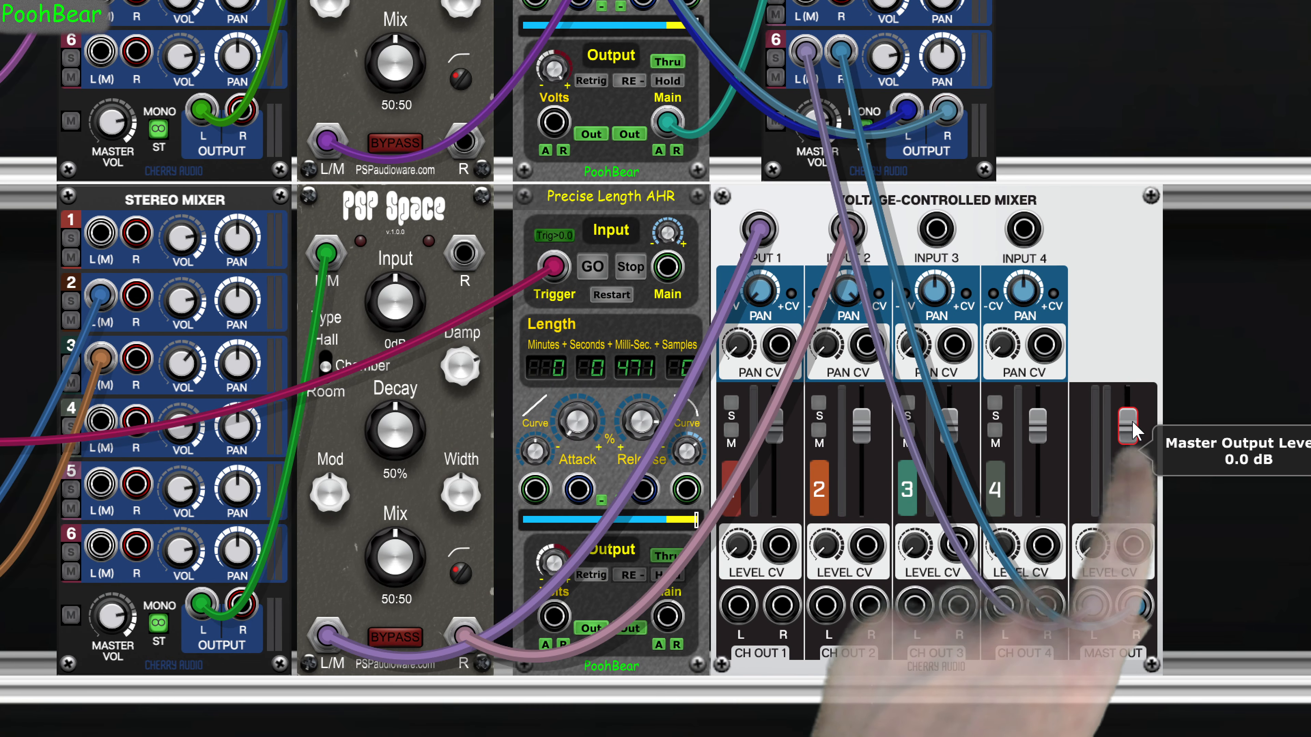
{"action": "left_click_drag", "start_coordinate": [1131, 420], "coordinate": [1132, 500]}
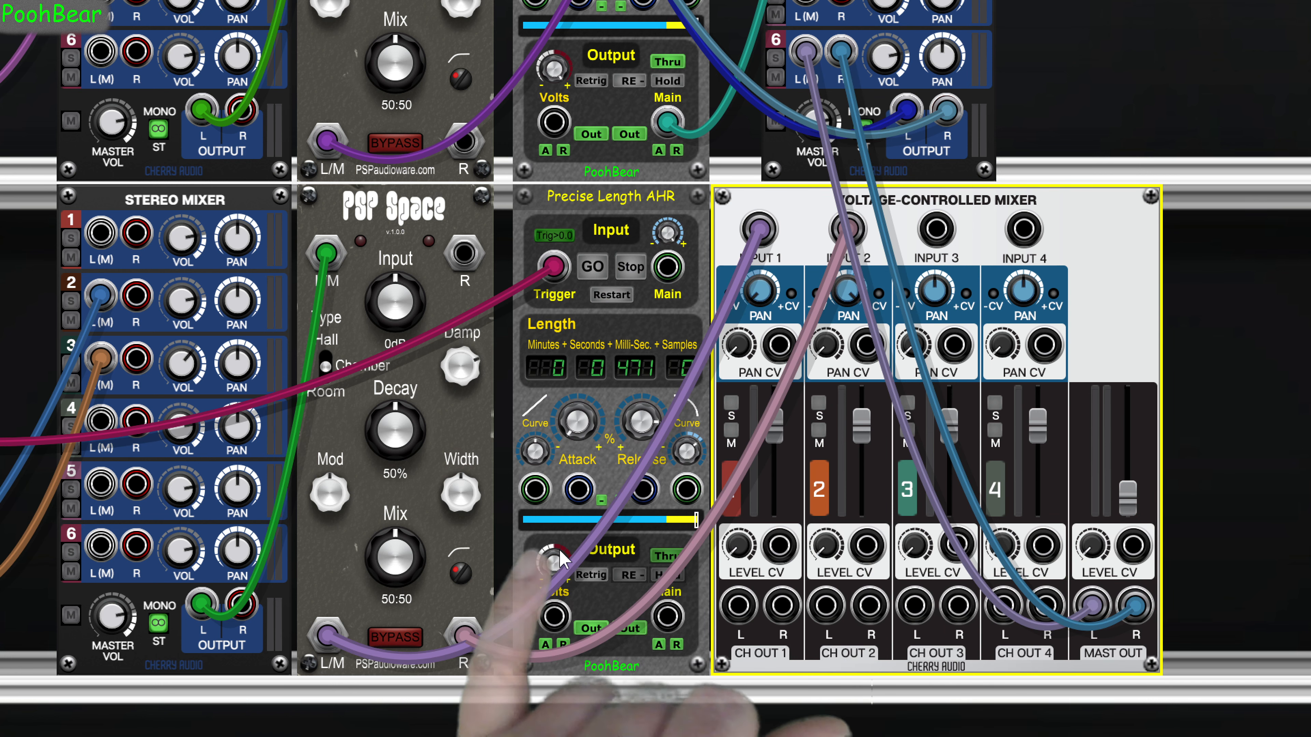
{"action": "left_click_drag", "start_coordinate": [555, 619], "coordinate": [1090, 413]}
{"action": "scroll", "coordinate": [1095, 586], "scroll_direction": "down", "scroll_amount": 1}
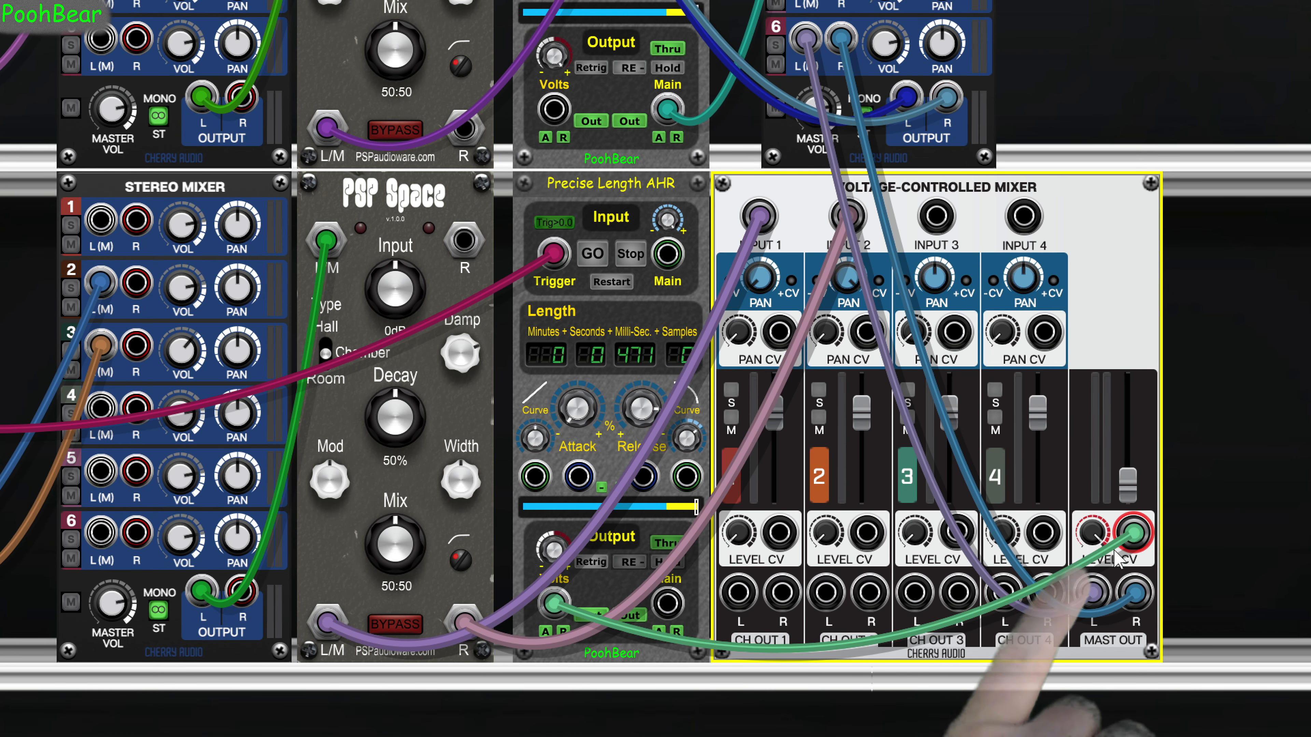
Step: Check the AHR's Volts Out setting, try the mixer's master output level at +6.0 dB and return it to minimum
{"action": "left_click", "coordinate": [554, 563]}
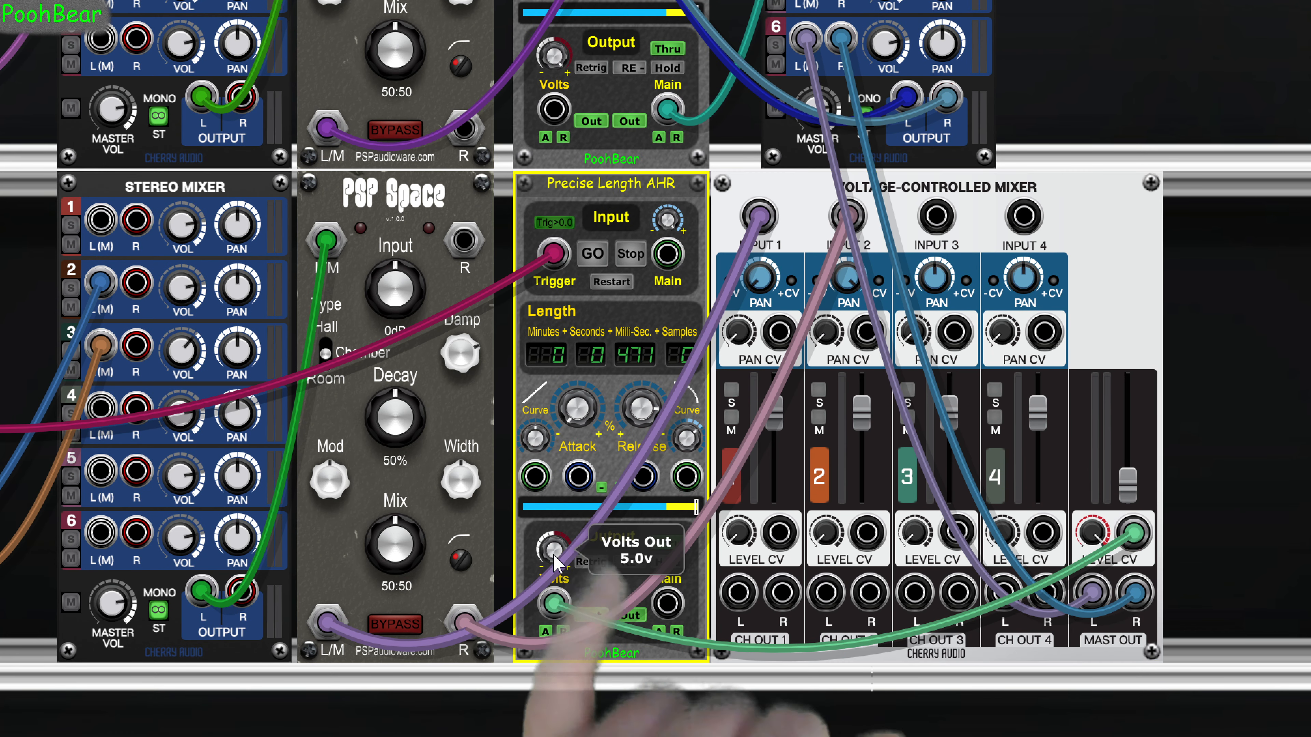
{"action": "left_click_drag", "start_coordinate": [554, 563], "coordinate": [577, 640]}
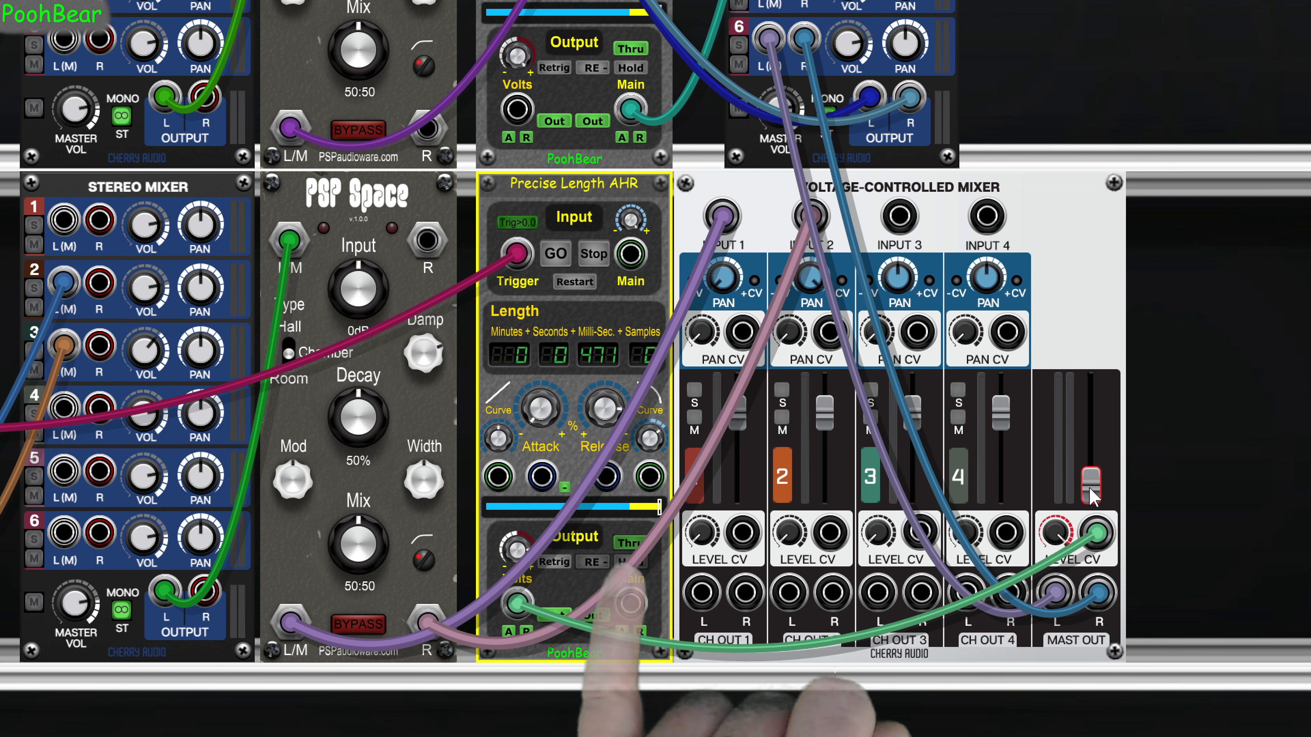
{"action": "left_click", "coordinate": [1091, 491]}
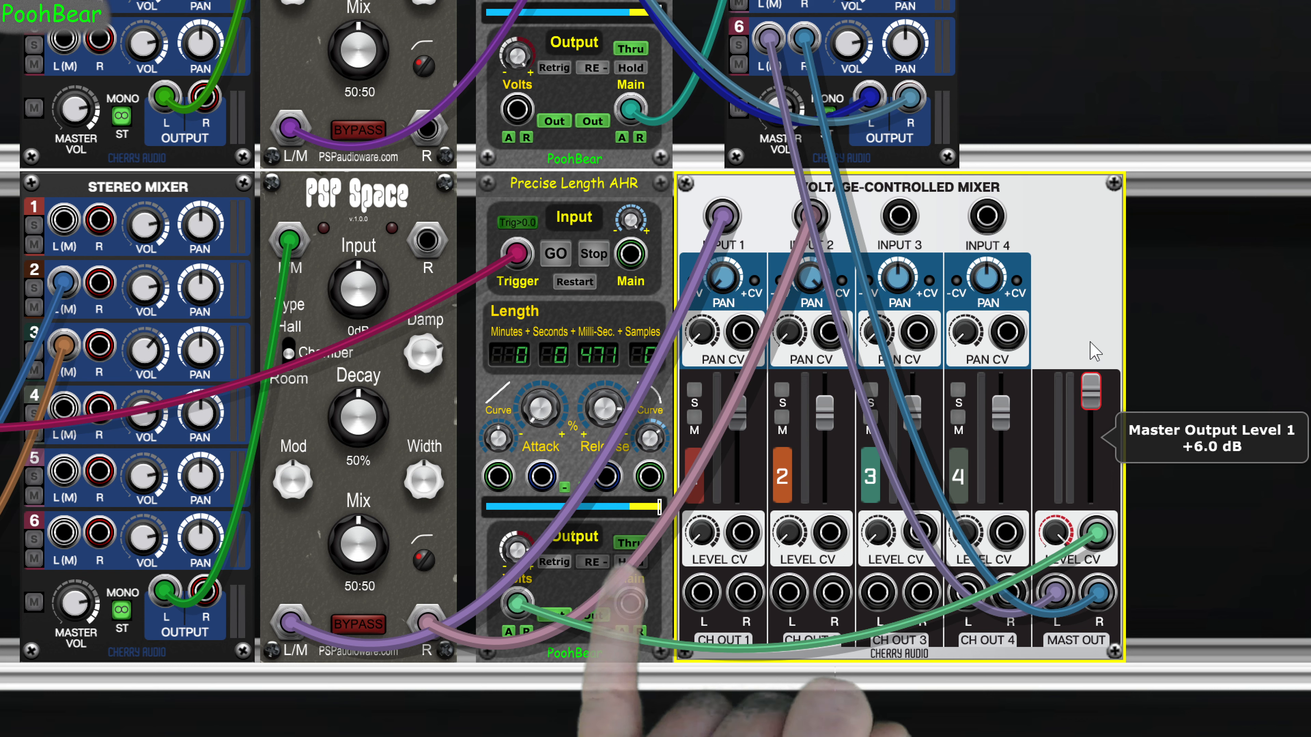
{"action": "left_click_drag", "start_coordinate": [1094, 352], "coordinate": [1092, 511]}
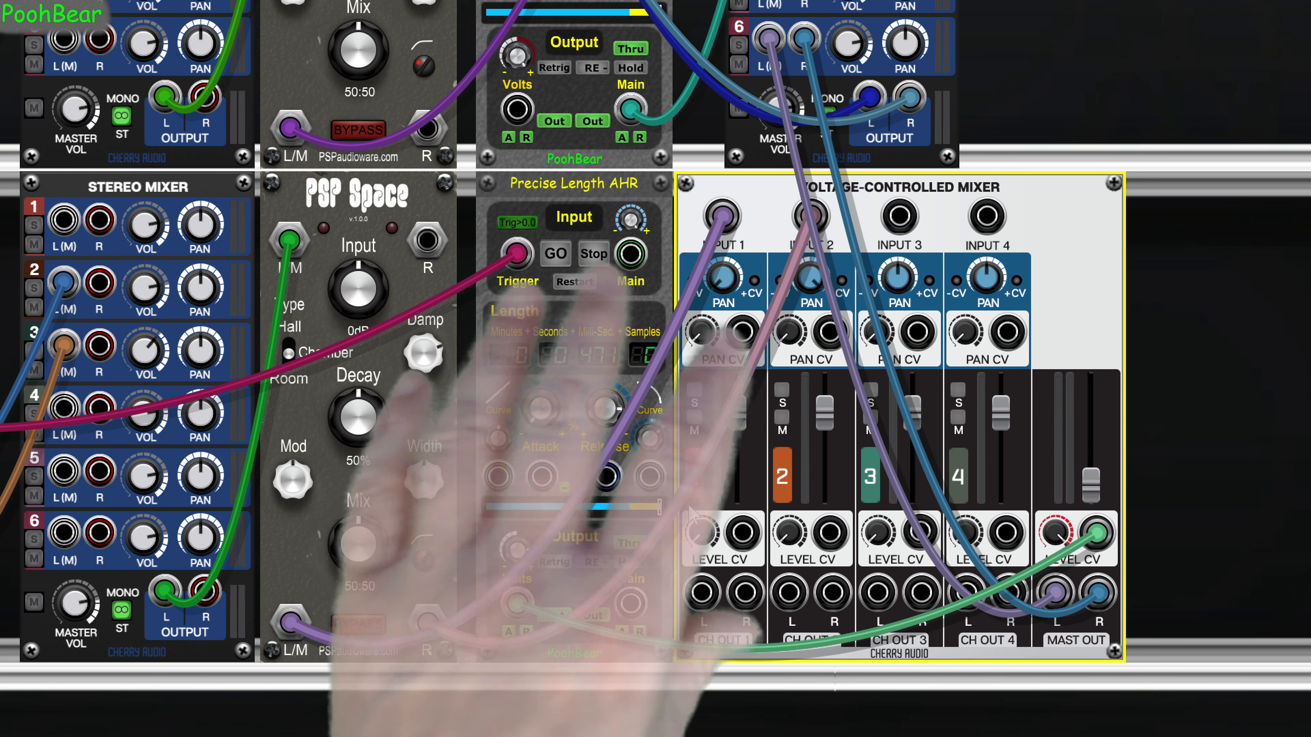
Step: Fire the manual gates of the lower and upper Trigates in turn to compare the two gated snares
{"action": "scroll", "coordinate": [166, 443], "scroll_direction": "left", "scroll_amount": 5}
{"action": "scroll", "coordinate": [166, 443], "scroll_direction": "left", "scroll_amount": 5}
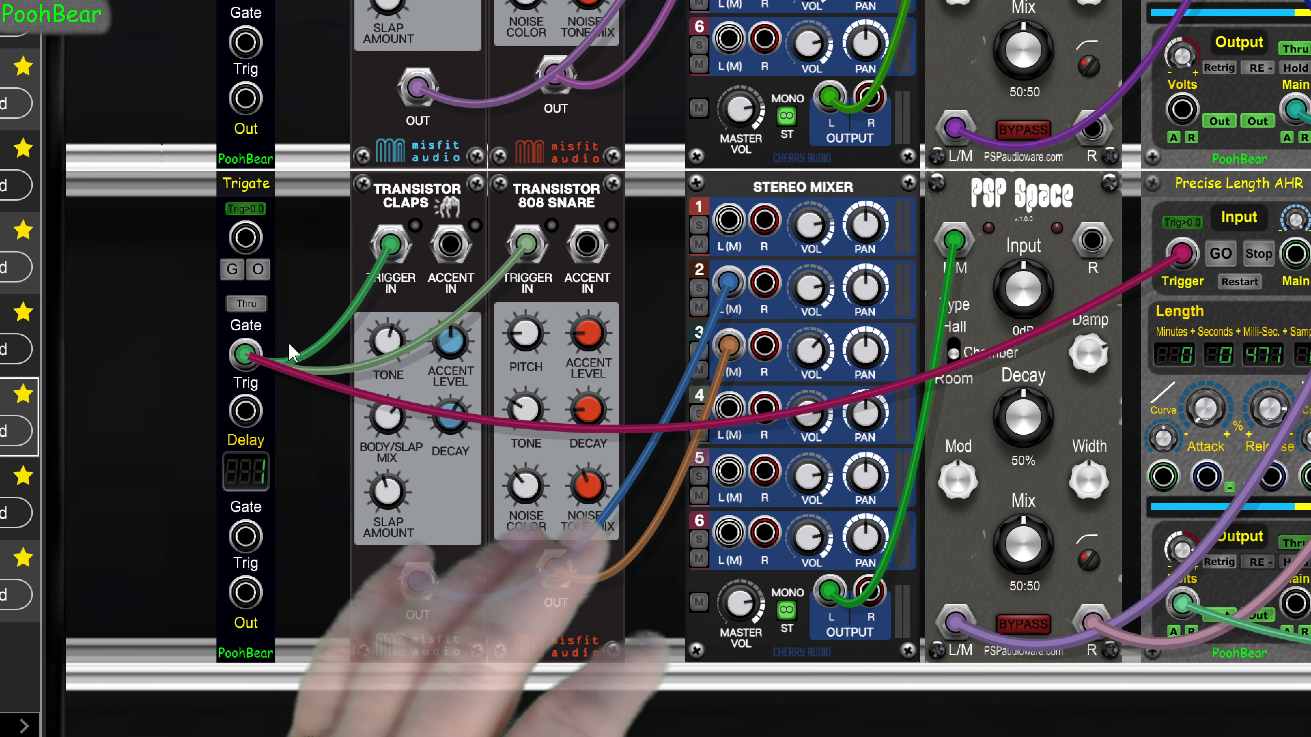
{"action": "left_click", "coordinate": [233, 272]}
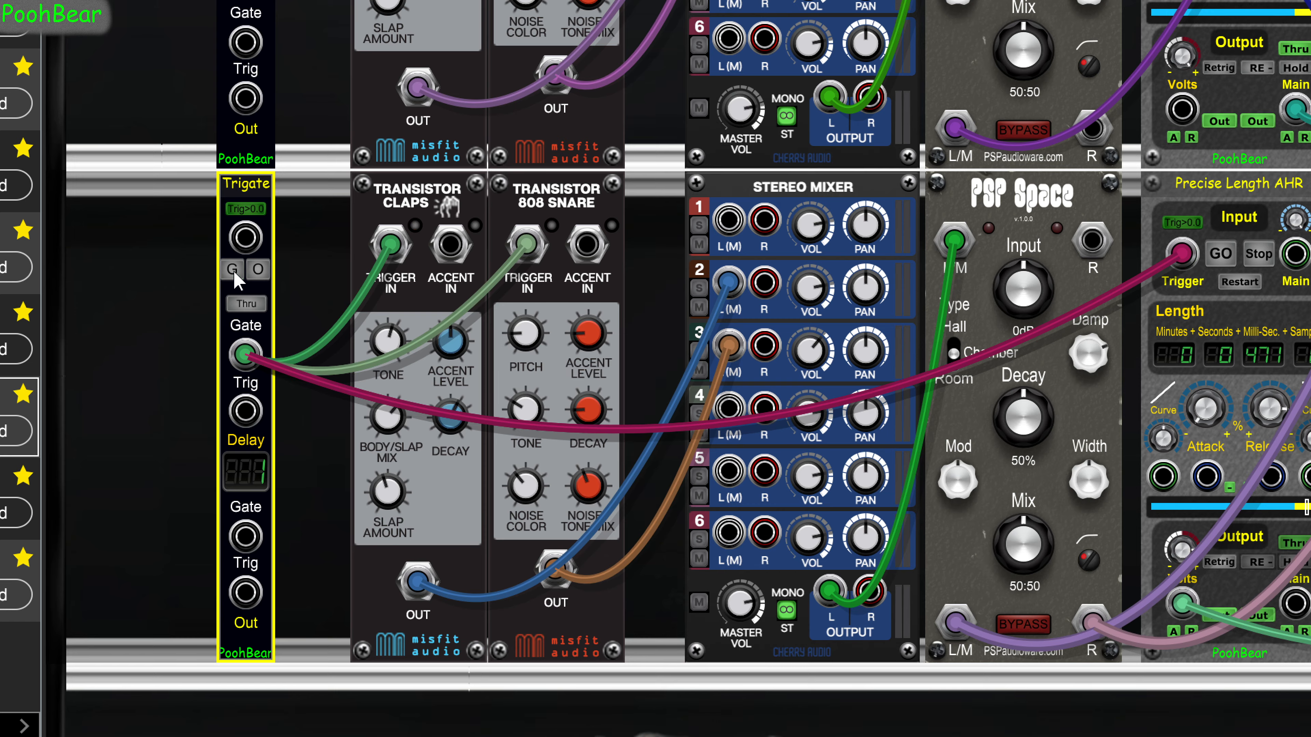
{"action": "scroll", "coordinate": [234, 279], "scroll_direction": "up", "scroll_amount": 5}
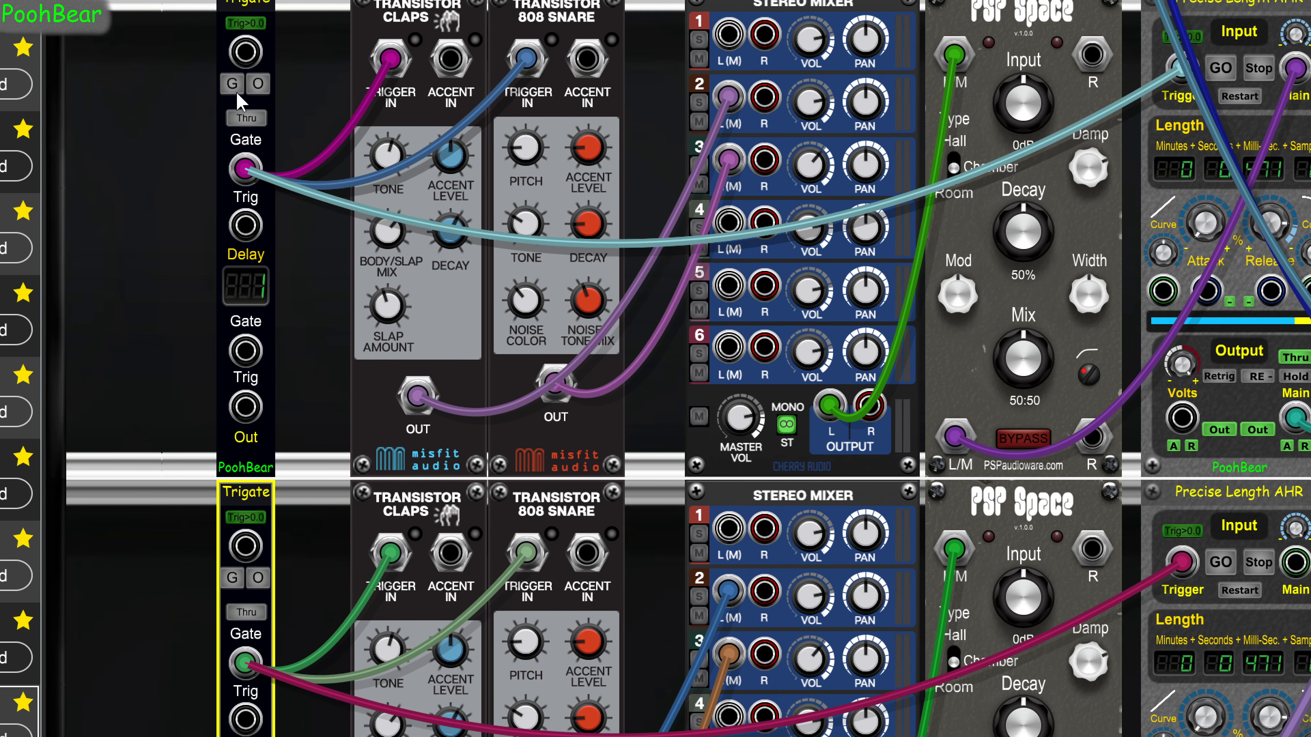
{"action": "left_click", "coordinate": [236, 95]}
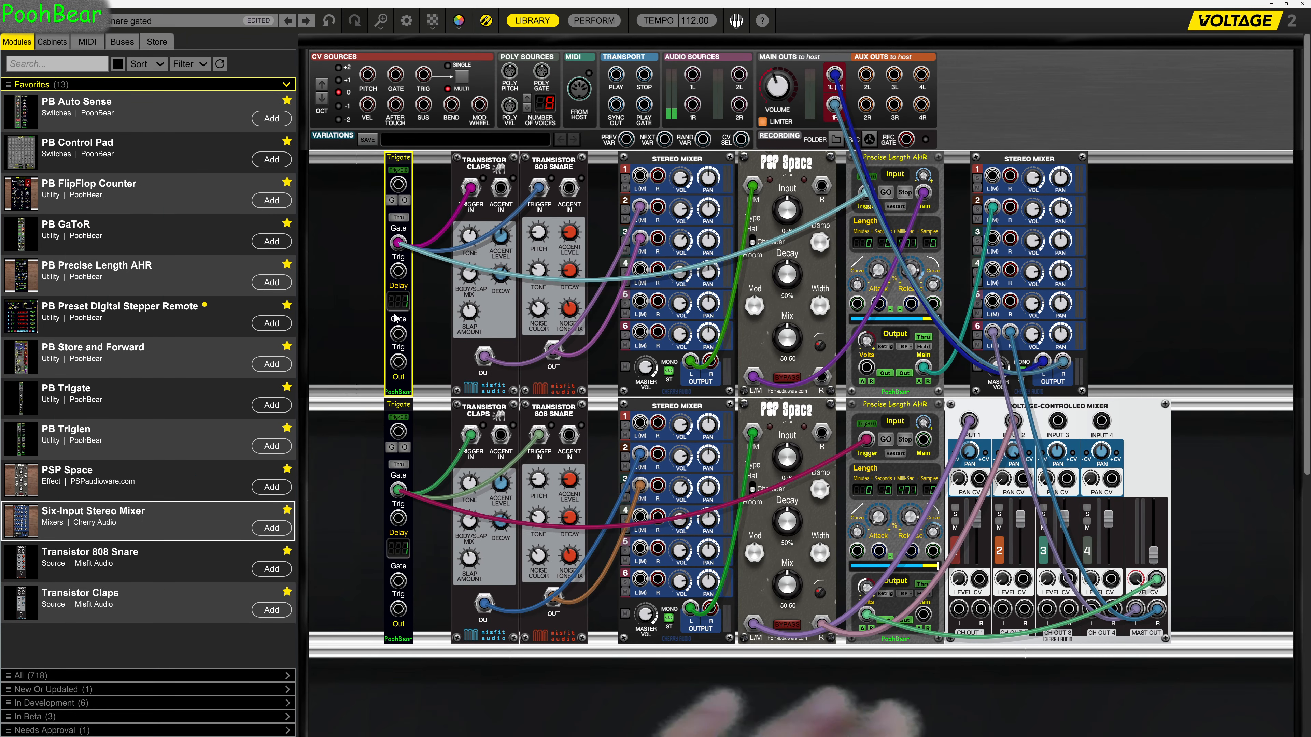
{"action": "left_click", "coordinate": [393, 453]}
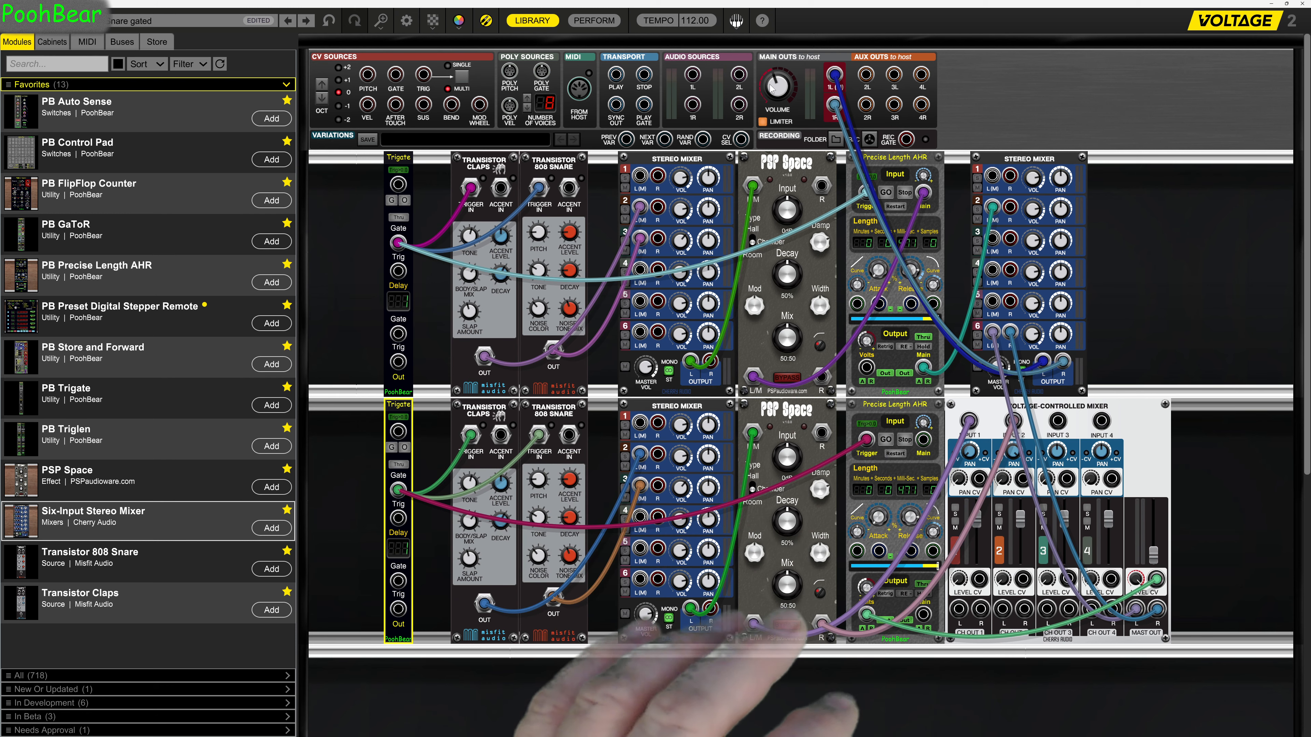
{"action": "left_click", "coordinate": [835, 76]}
{"action": "left_click", "coordinate": [398, 206]}
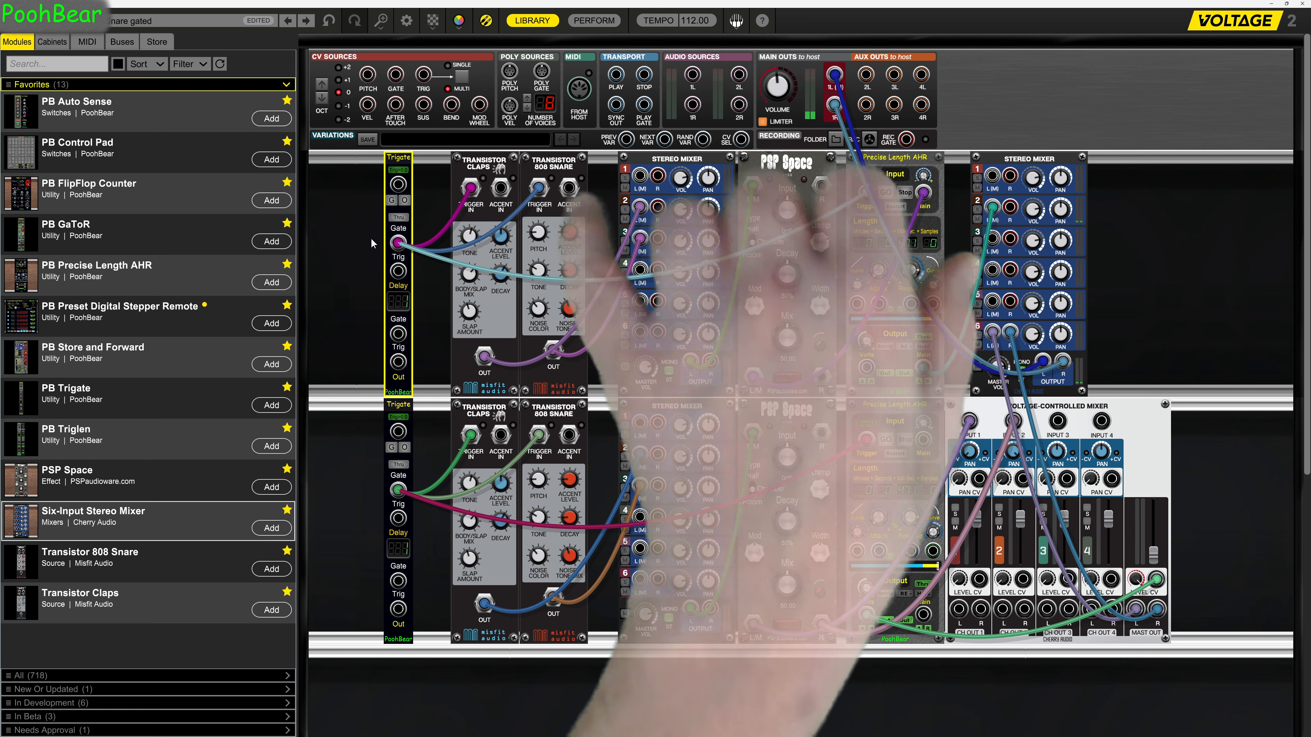
{"action": "left_click", "coordinate": [391, 449]}
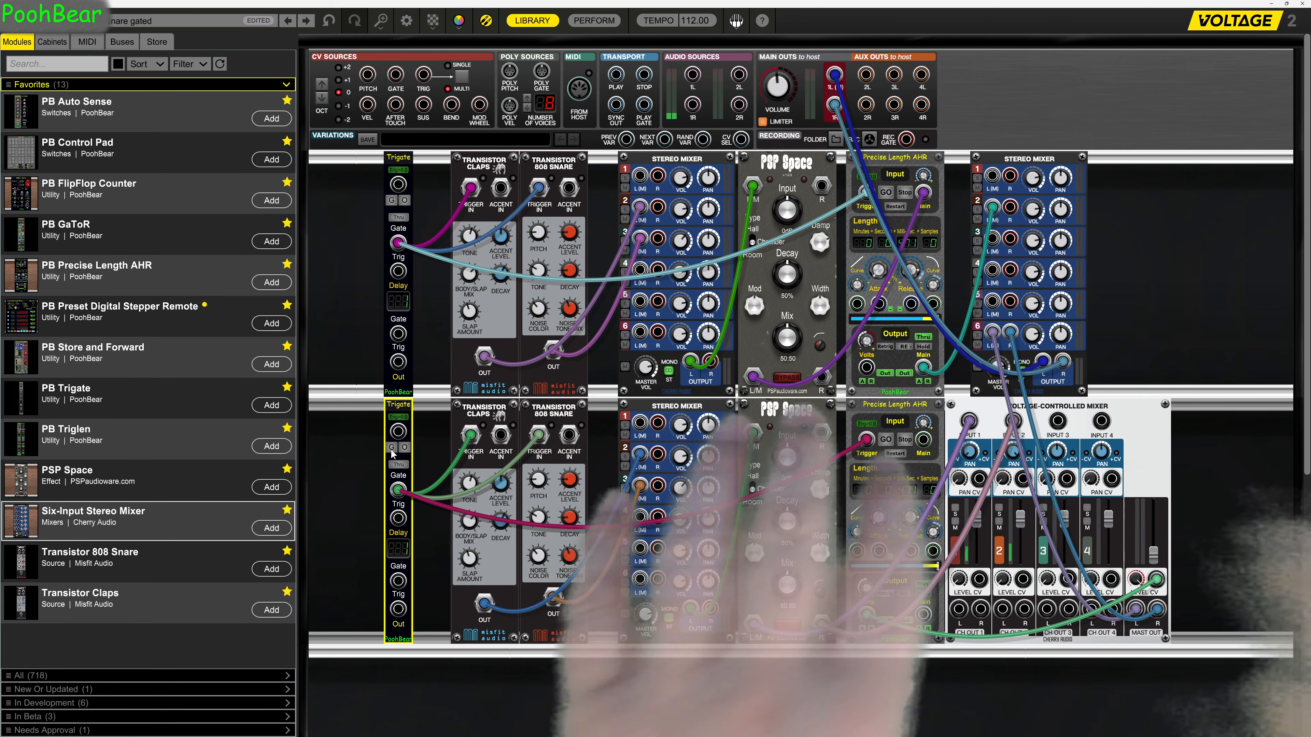
Step: Shift all modules of the upper and lower cabinets to the right to free space in front of the Trigates
{"action": "left_click_drag", "start_coordinate": [364, 248], "coordinate": [1058, 344]}
{"action": "left_click_drag", "start_coordinate": [469, 163], "coordinate": [619, 162]}
{"action": "left_click_drag", "start_coordinate": [357, 445], "coordinate": [1008, 566]}
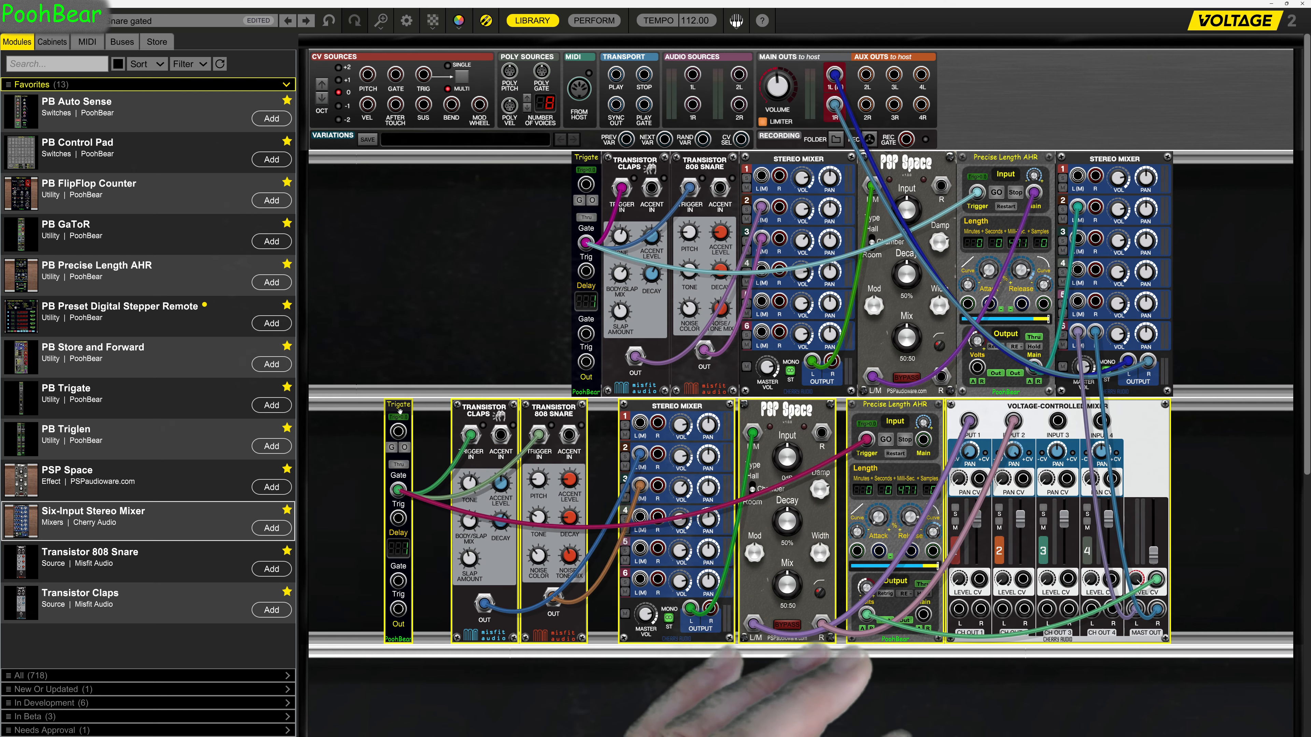
{"action": "left_click_drag", "start_coordinate": [400, 412], "coordinate": [579, 412]}
{"action": "left_click", "coordinate": [493, 451]}
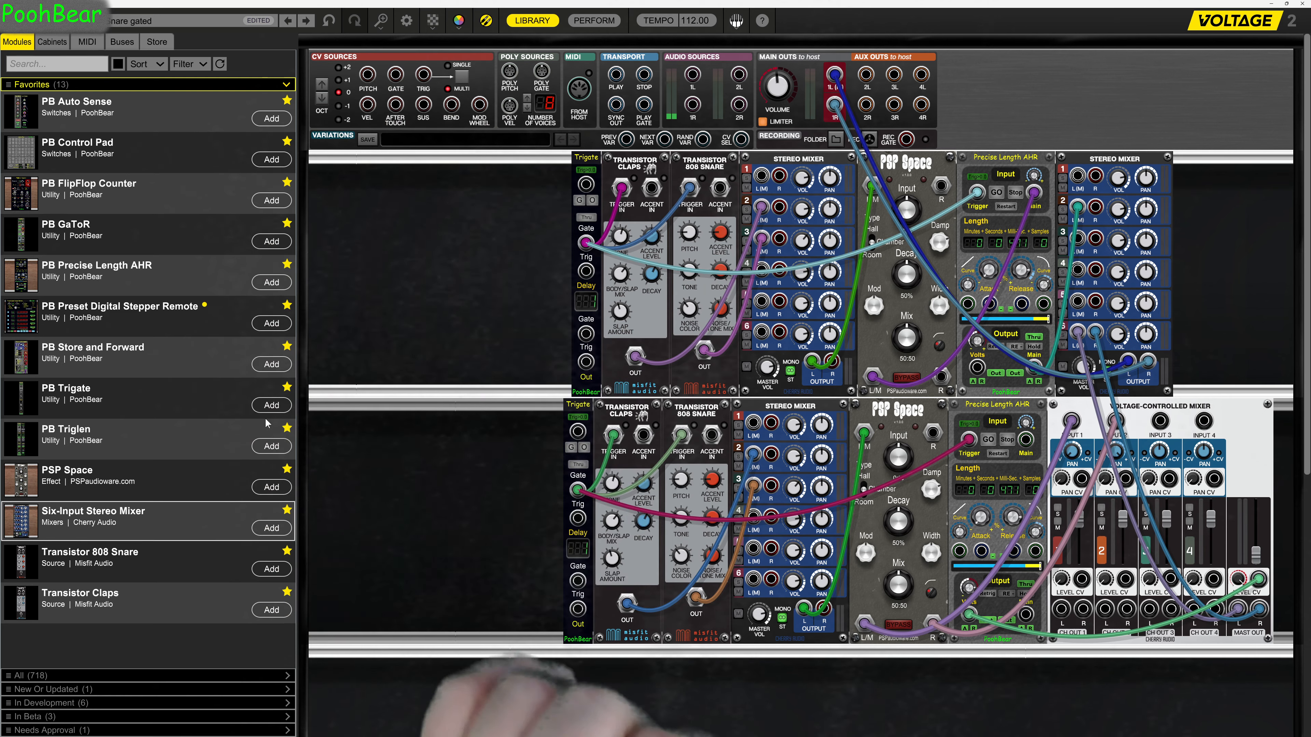
Step: Add a PB Store and Forward at the start of the upper cabinet and a PB GaToR beside it
{"action": "left_click_drag", "start_coordinate": [157, 355], "coordinate": [407, 170]}
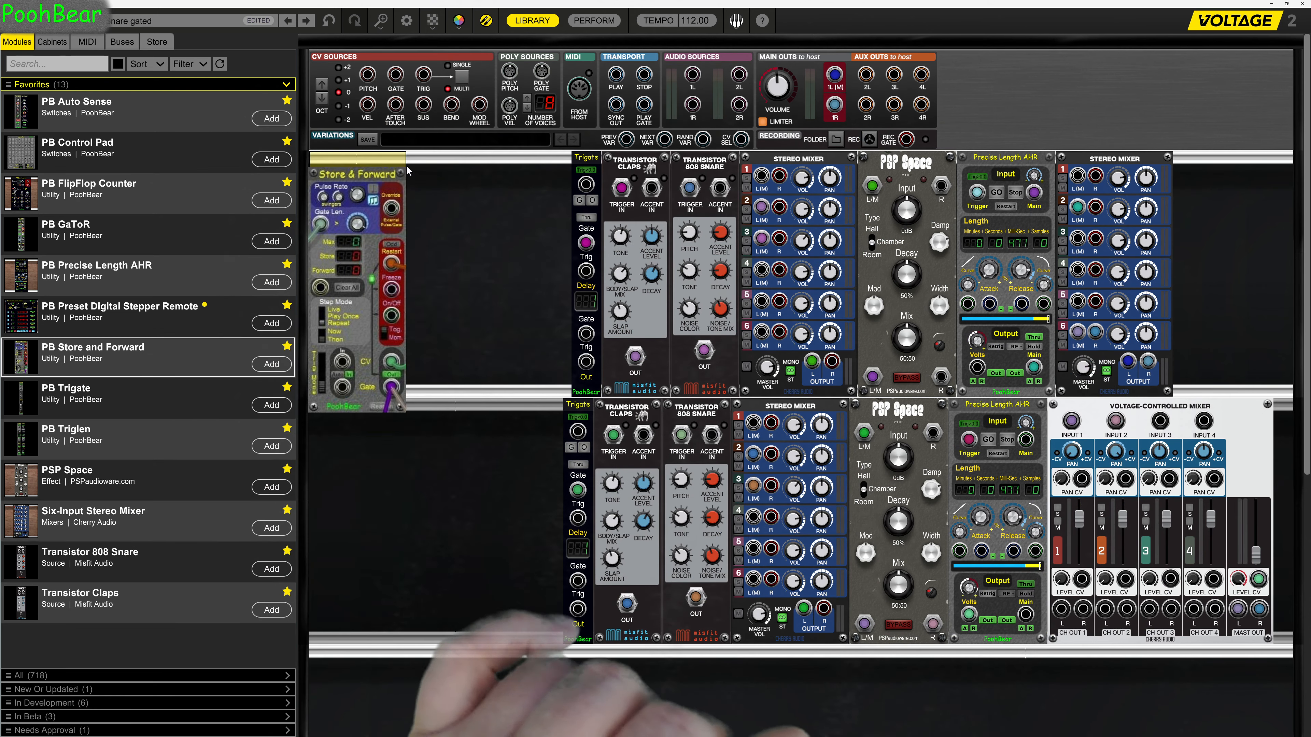
{"action": "left_click_drag", "start_coordinate": [437, 241], "coordinate": [440, 248]}
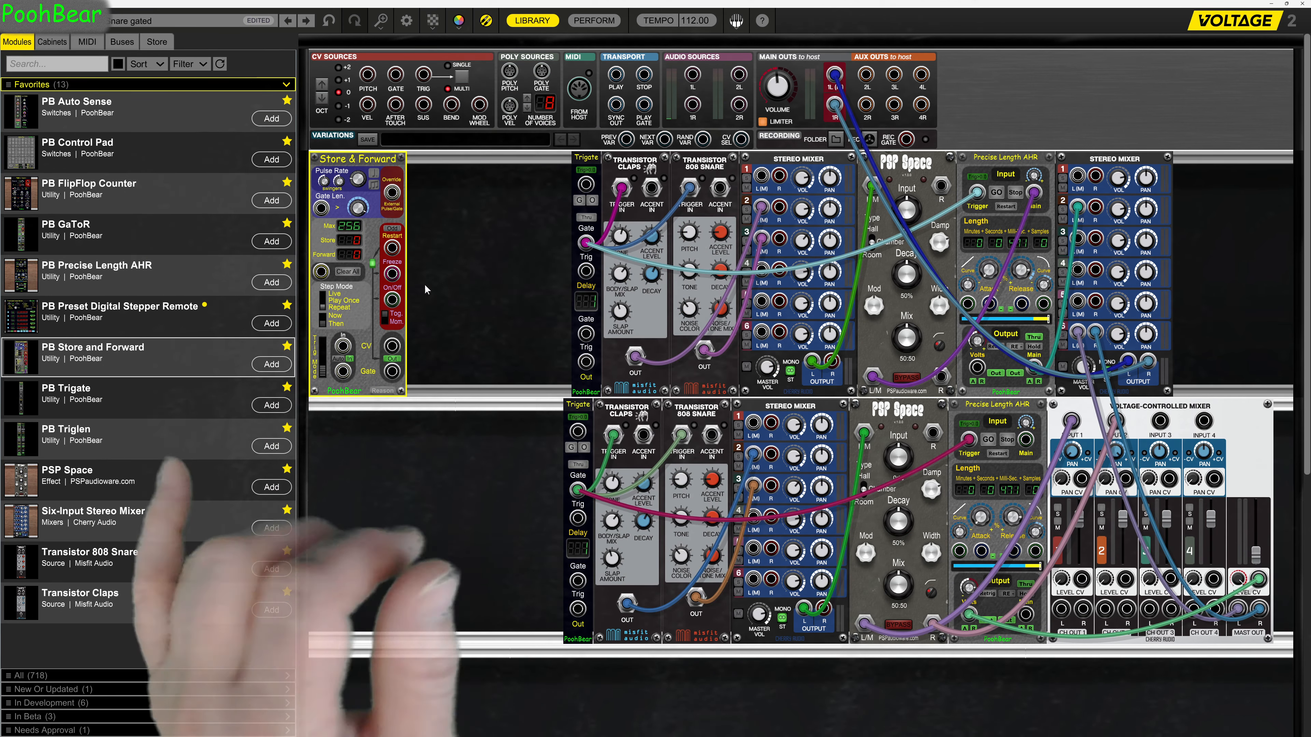
{"action": "left_click_drag", "start_coordinate": [171, 239], "coordinate": [474, 168]}
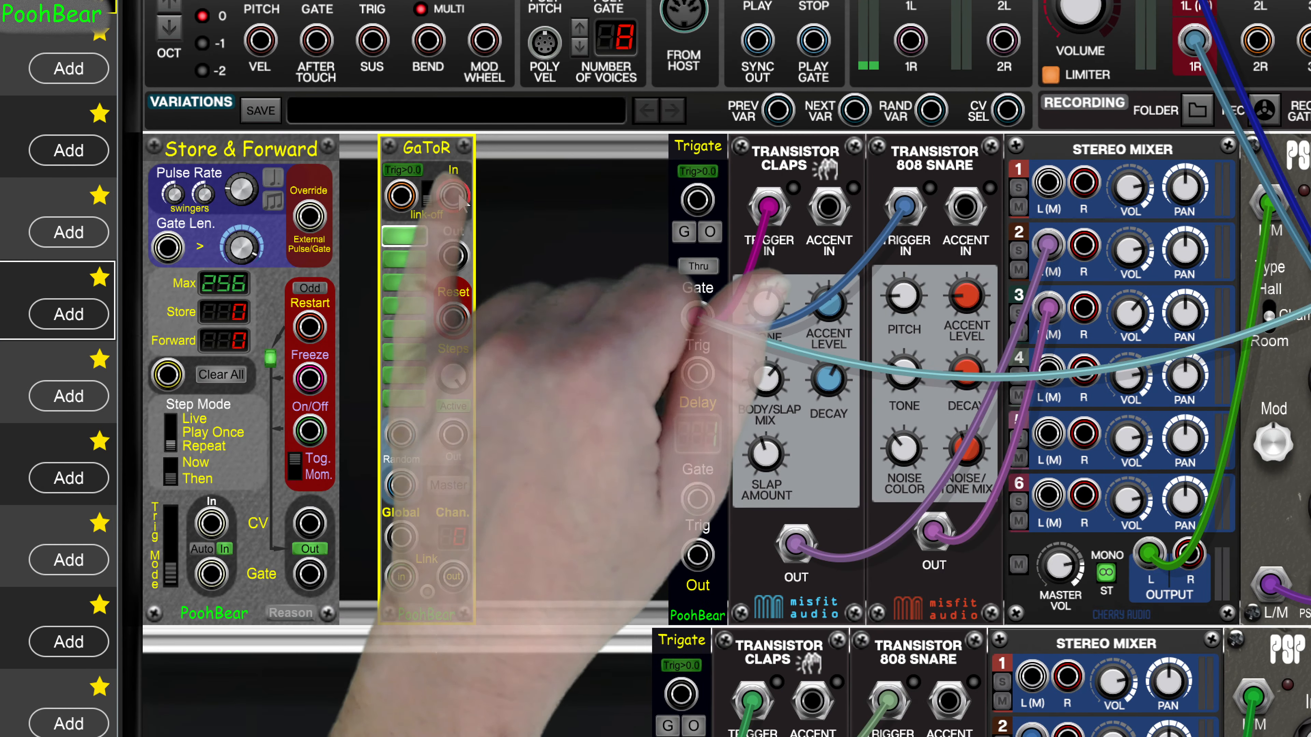
Step: Patch Store and Forward's Gate output to GaToR's In jack and switch GaToR's link on
{"action": "left_click_drag", "start_coordinate": [455, 197], "coordinate": [312, 583]}
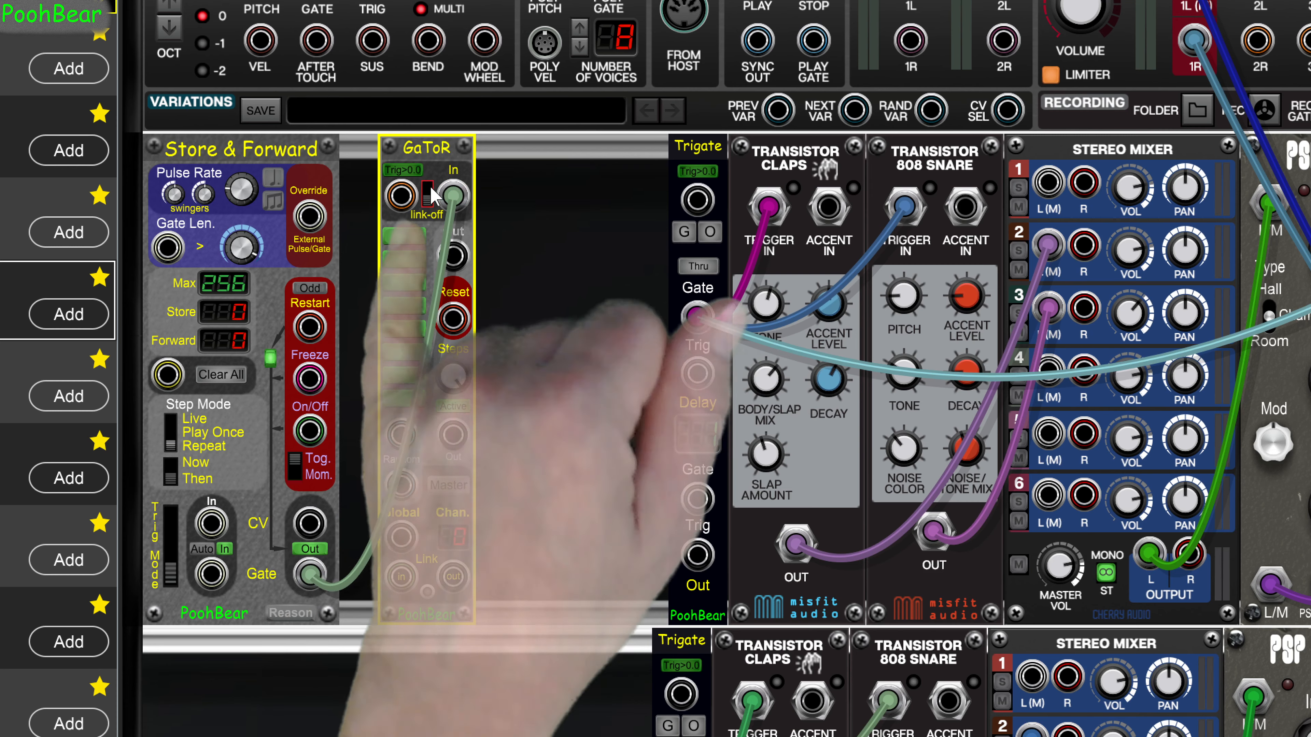
{"action": "left_click", "coordinate": [428, 193]}
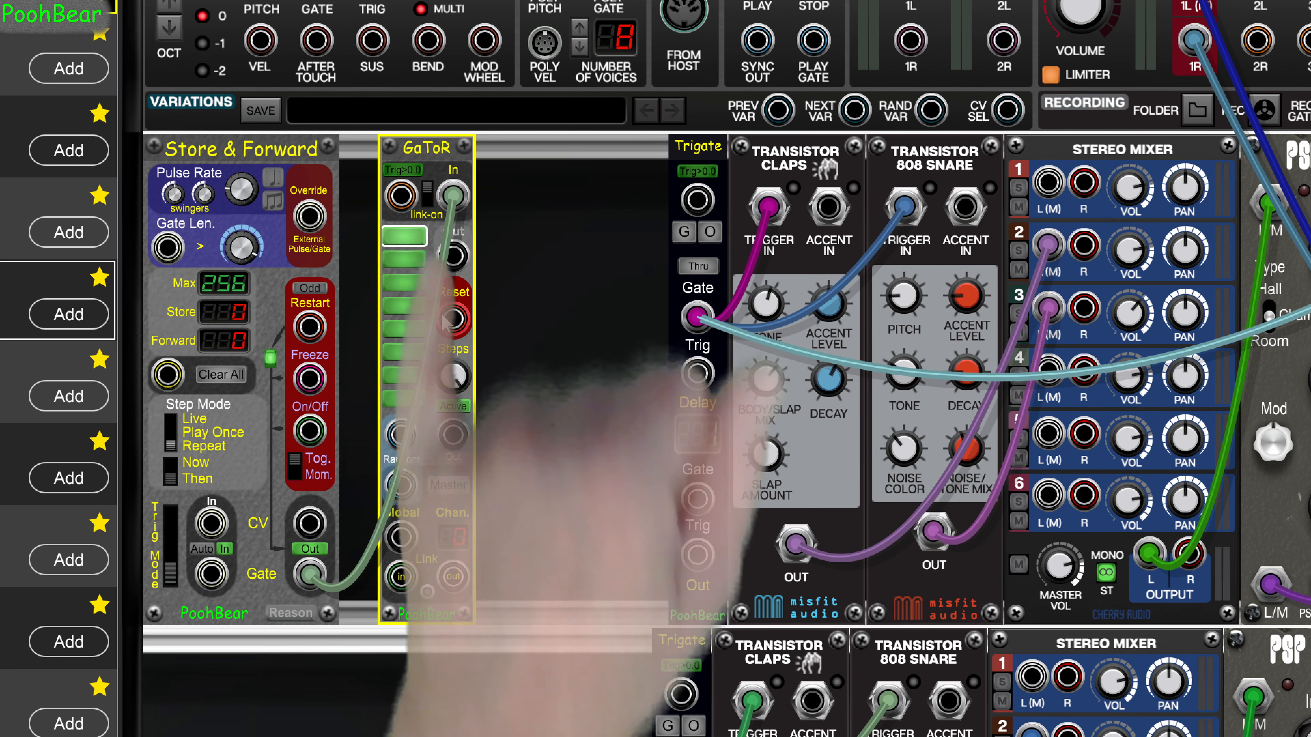
Step: Try different step patterns on GaToR, leaving only steps 1 and 5 active
{"action": "mouse_move", "coordinate": [244, 198]}
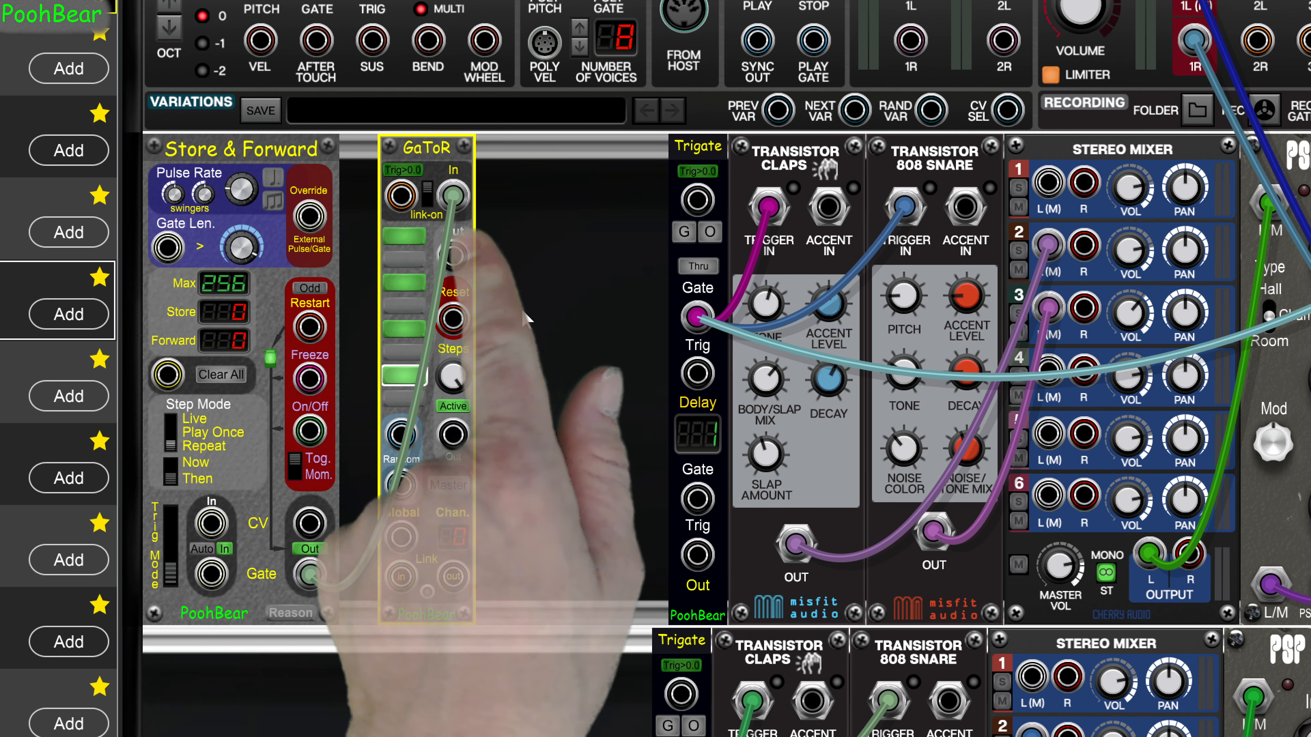
{"action": "left_click_drag", "start_coordinate": [455, 256], "coordinate": [565, 263]}
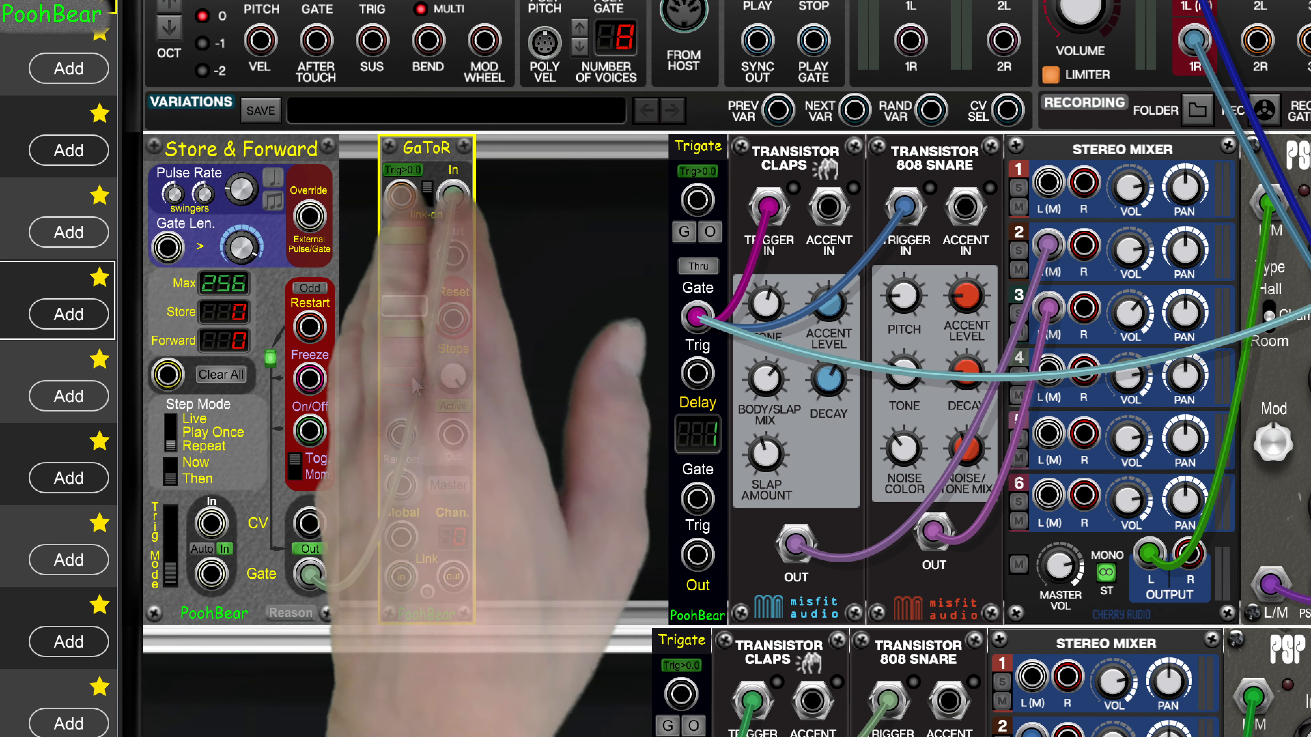
{"action": "left_click", "coordinate": [407, 353]}
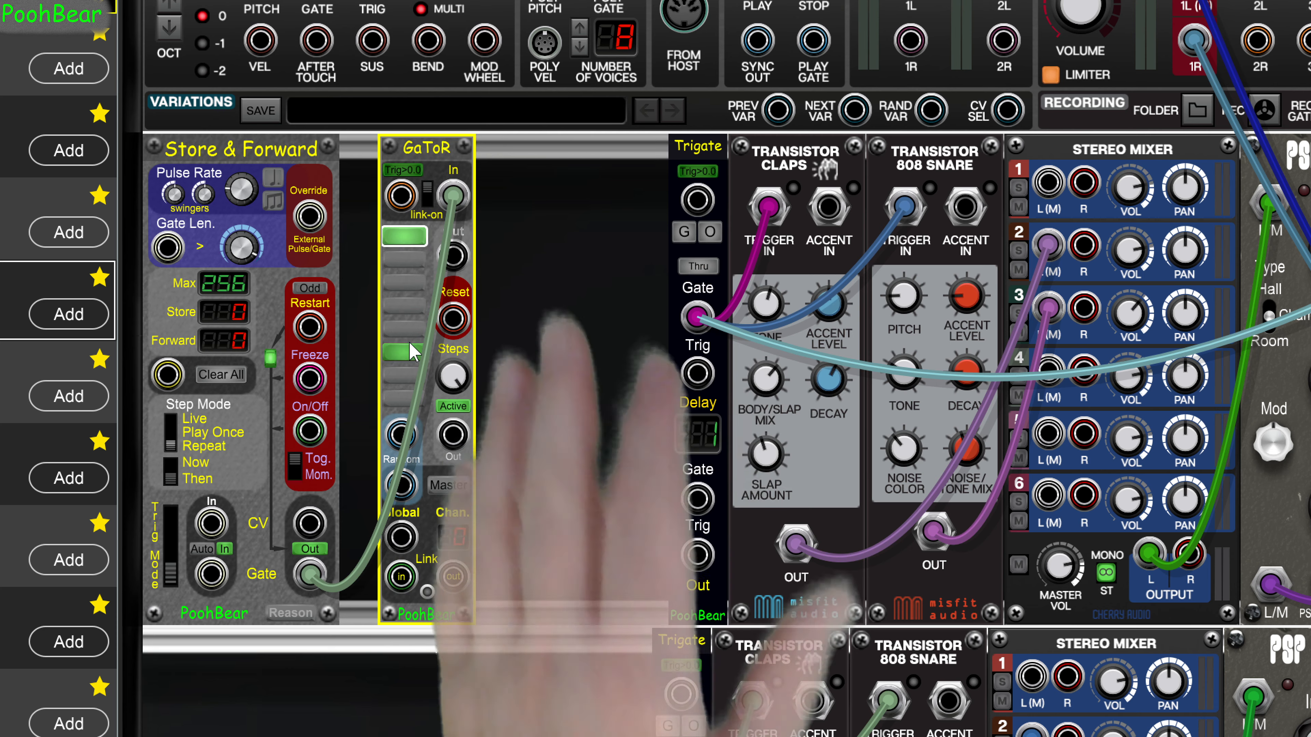
{"action": "left_click", "coordinate": [407, 351]}
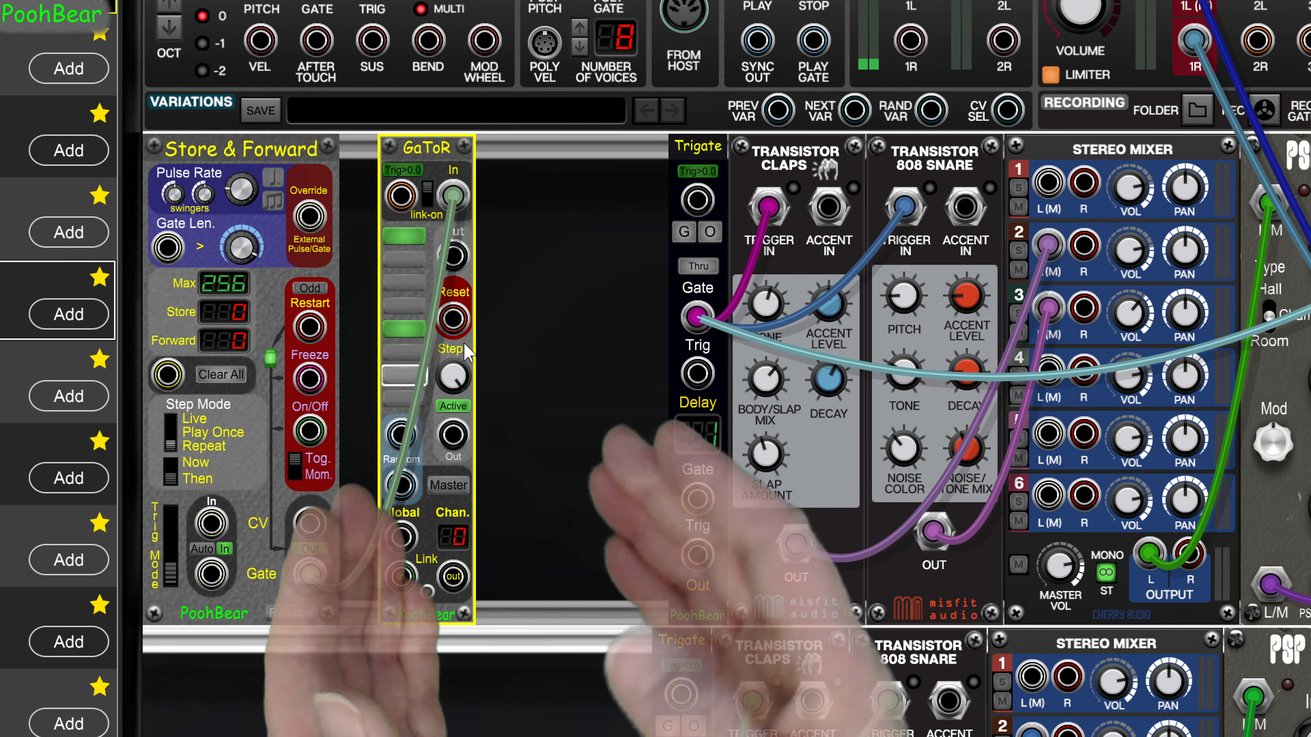
Step: Add a PB FlipFlop Counter to the upper cabinet between GaToR and Trigate
{"action": "left_click_drag", "start_coordinate": [466, 345], "coordinate": [431, 344]}
{"action": "left_click_drag", "start_coordinate": [333, 232], "coordinate": [1088, 143]}
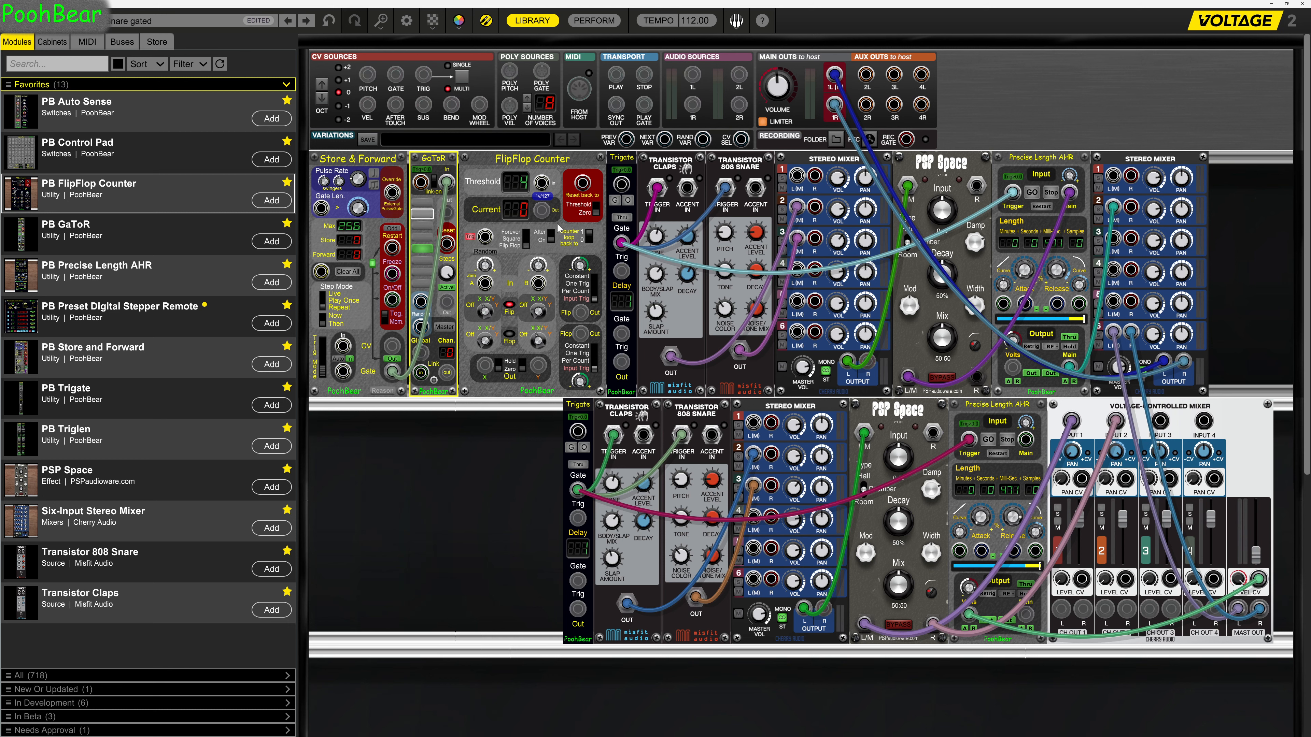
Step: Patch GaToR's Out to the upper Transistor Claps, 808 Snare and Precise Length AHR trigger inputs, and toggle Store and Forward's Out off
{"action": "left_click", "coordinate": [657, 190]}
{"action": "left_click", "coordinate": [723, 191]}
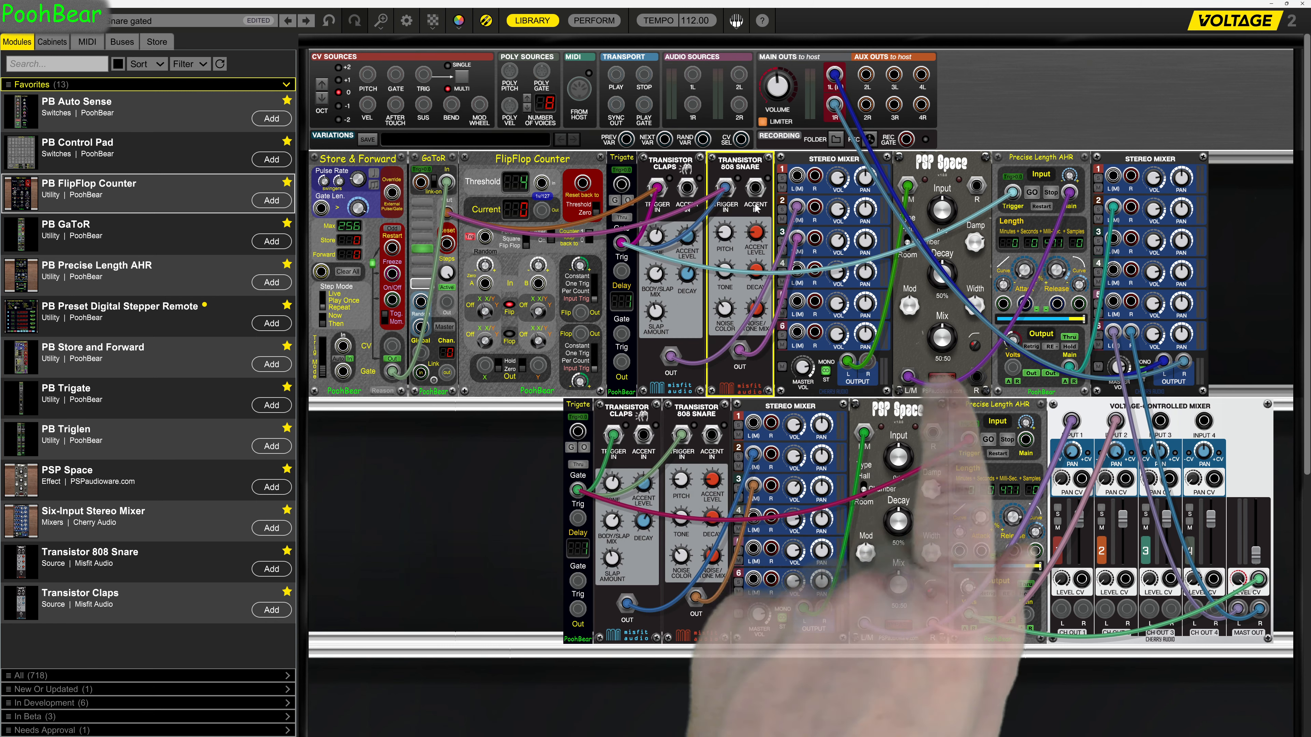
{"action": "left_click", "coordinate": [1011, 192]}
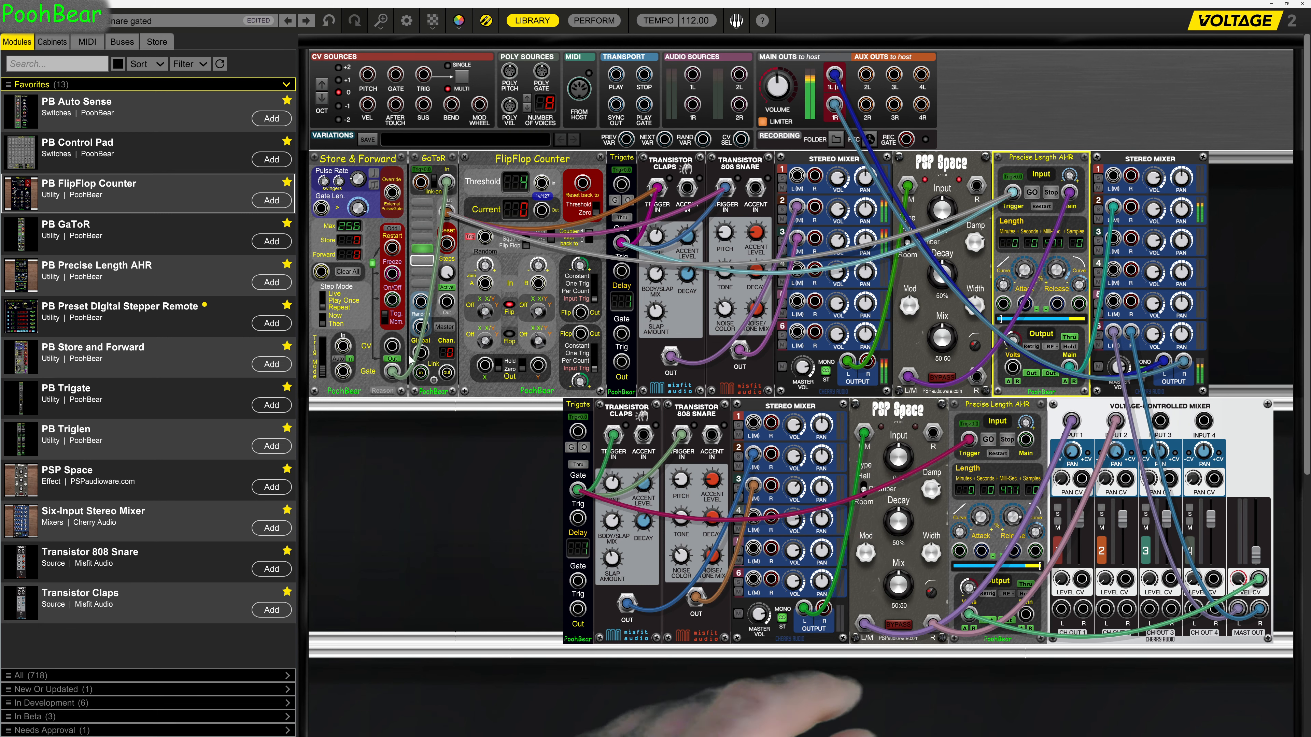
{"action": "left_click", "coordinate": [395, 363]}
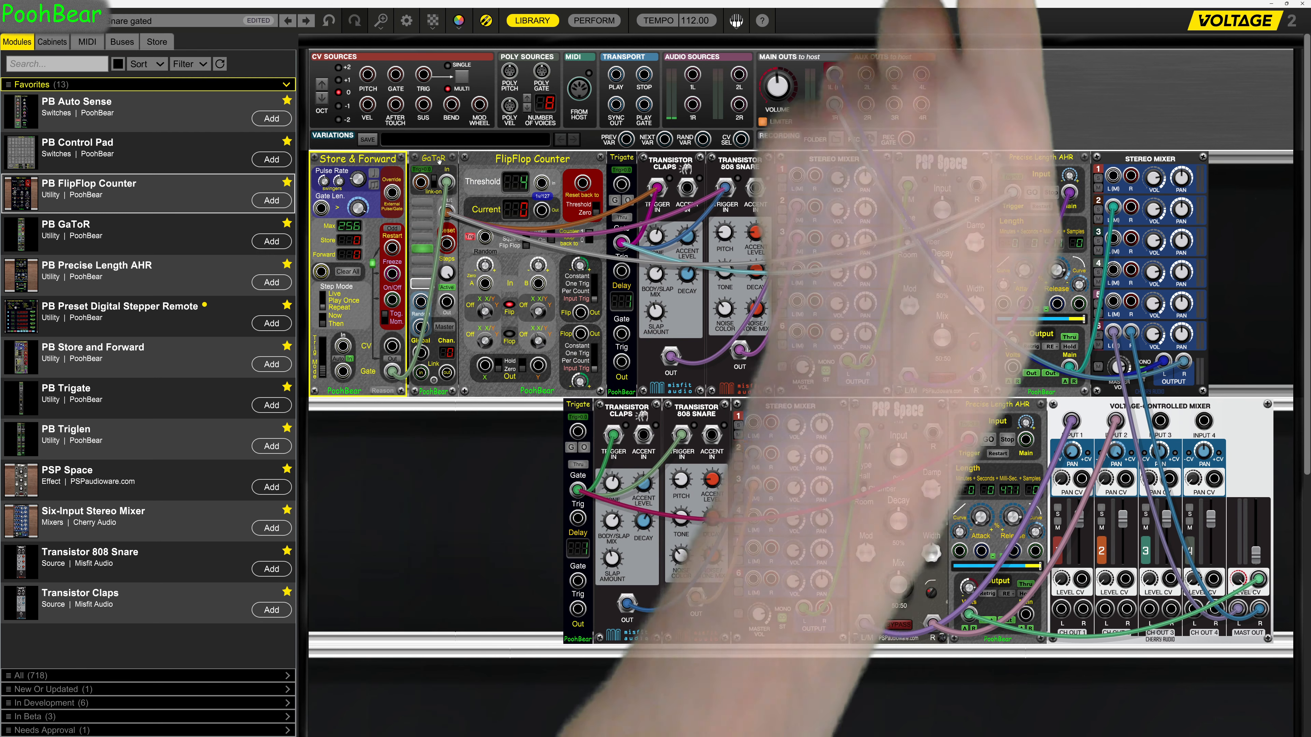
Step: Duplicate GaToR between FlipFlop Counter and Trigate, and move the first GaToR's outgoing trigger cables to FlipFlop Counter's X output
{"action": "left_click_drag", "start_coordinate": [439, 161], "coordinate": [635, 160]}
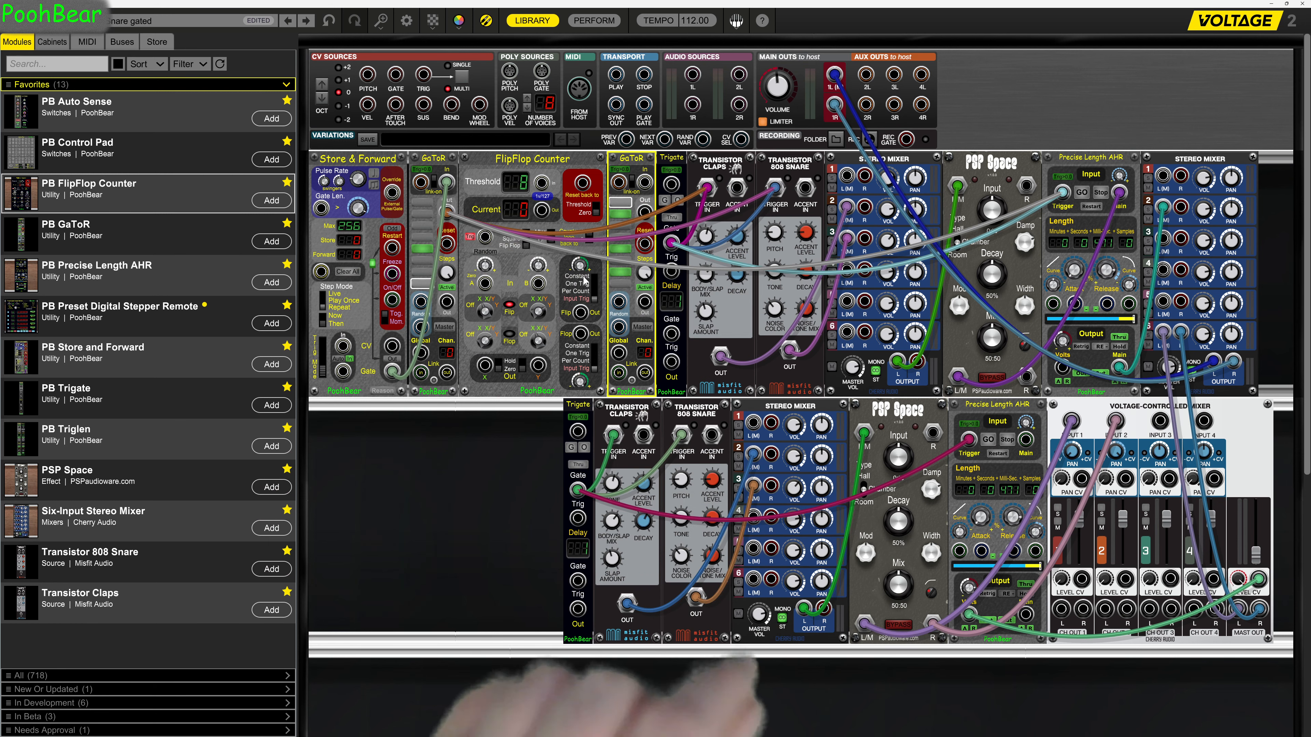
{"action": "left_click_drag", "start_coordinate": [461, 230], "coordinate": [446, 216]}
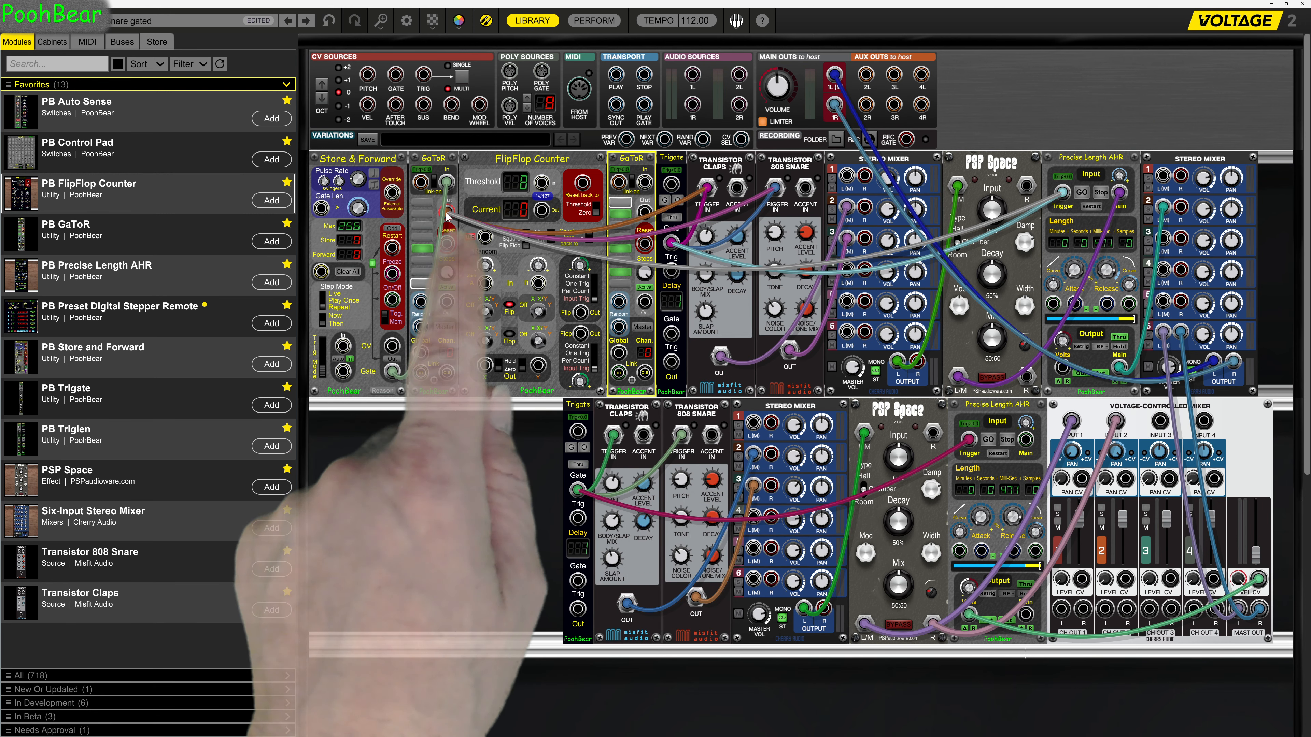
{"action": "left_click_drag", "start_coordinate": [447, 215], "coordinate": [485, 366]}
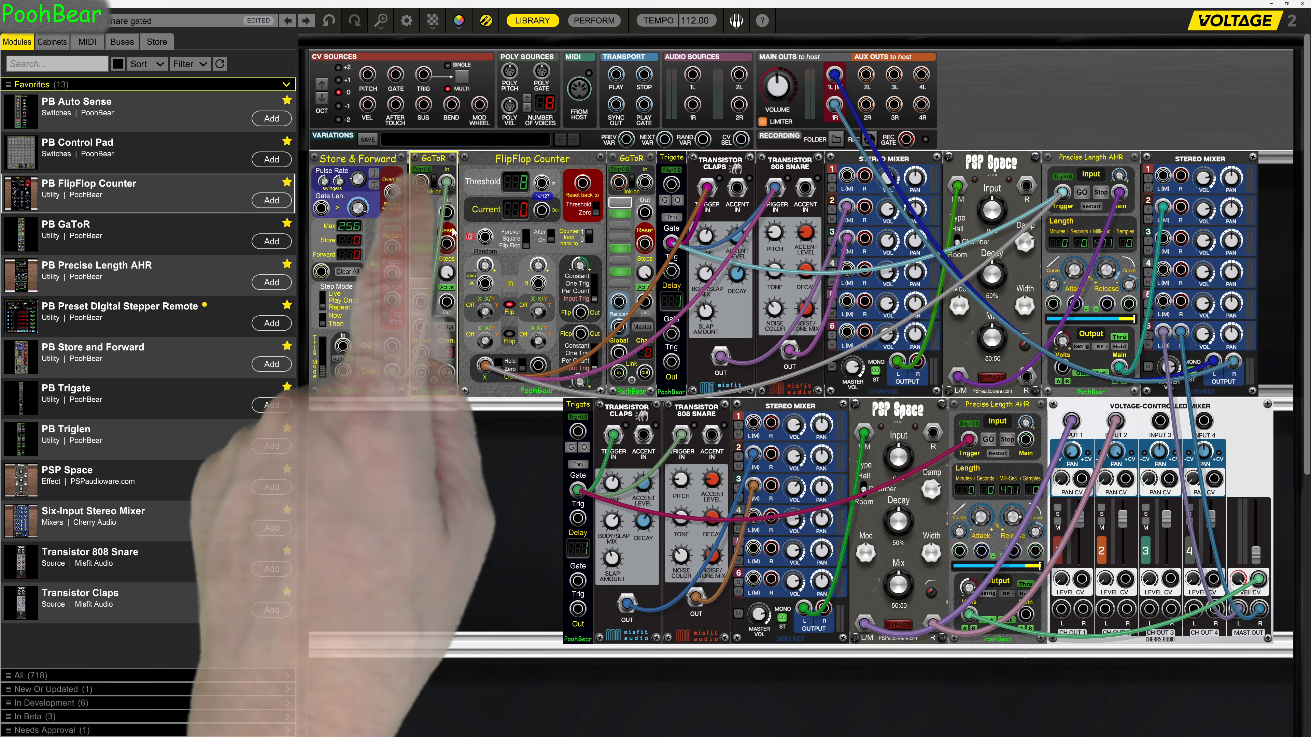
Step: Patch the first GaToR's Out to FlipFlop Counter's A input and the second GaToR's Out to its B input
{"action": "left_click_drag", "start_coordinate": [448, 213], "coordinate": [486, 282]}
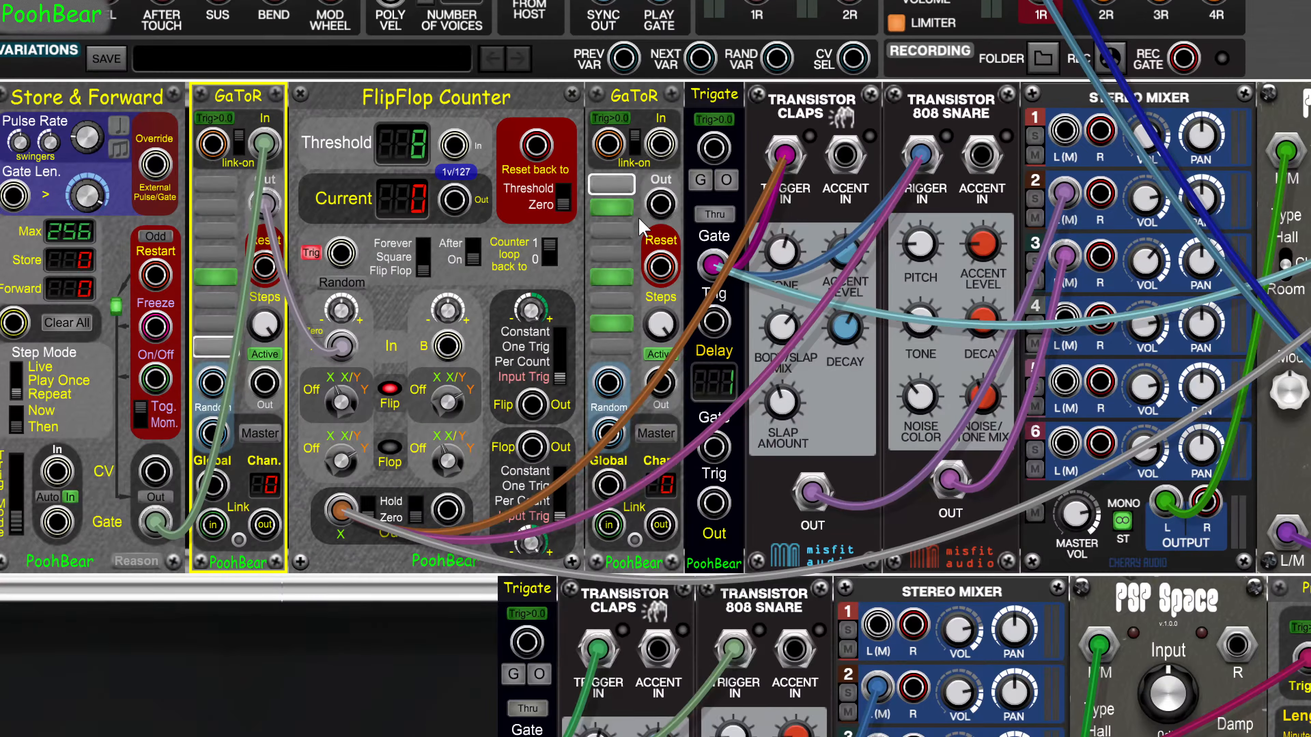
{"action": "left_click_drag", "start_coordinate": [645, 212], "coordinate": [446, 361]}
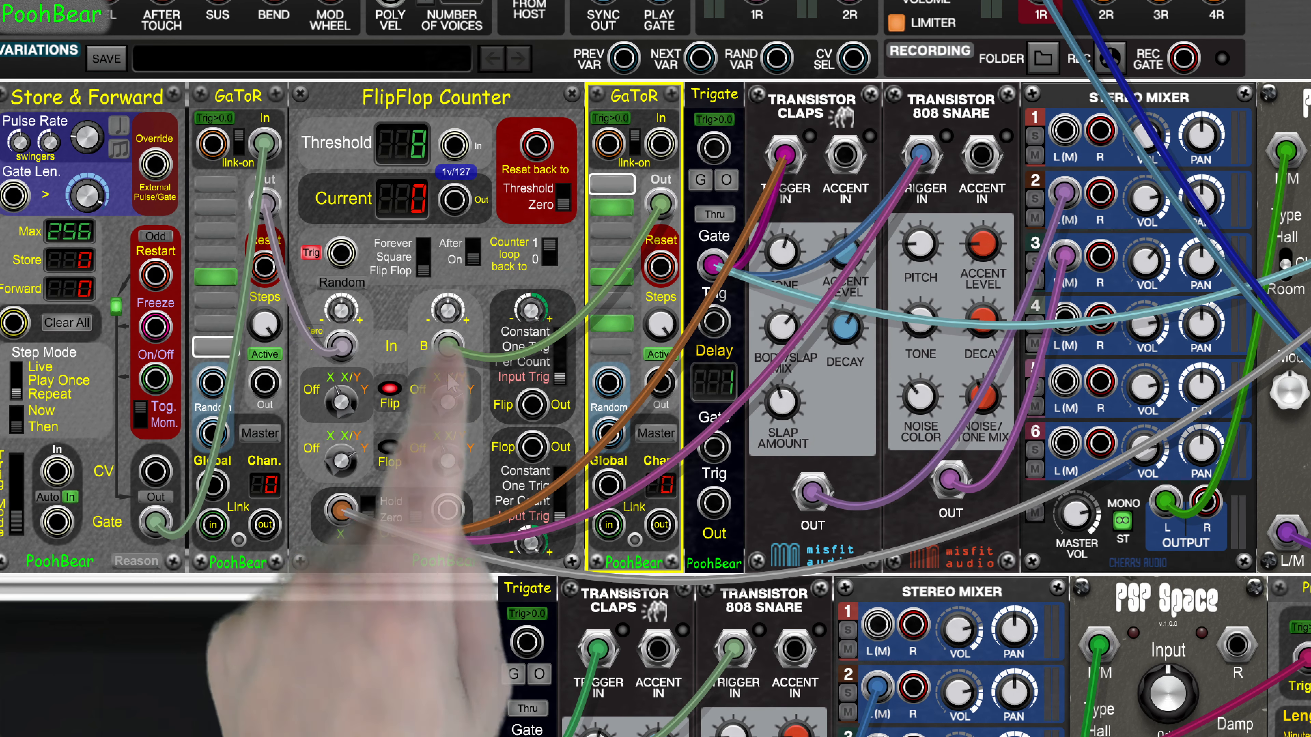
{"action": "left_click", "coordinate": [447, 400]}
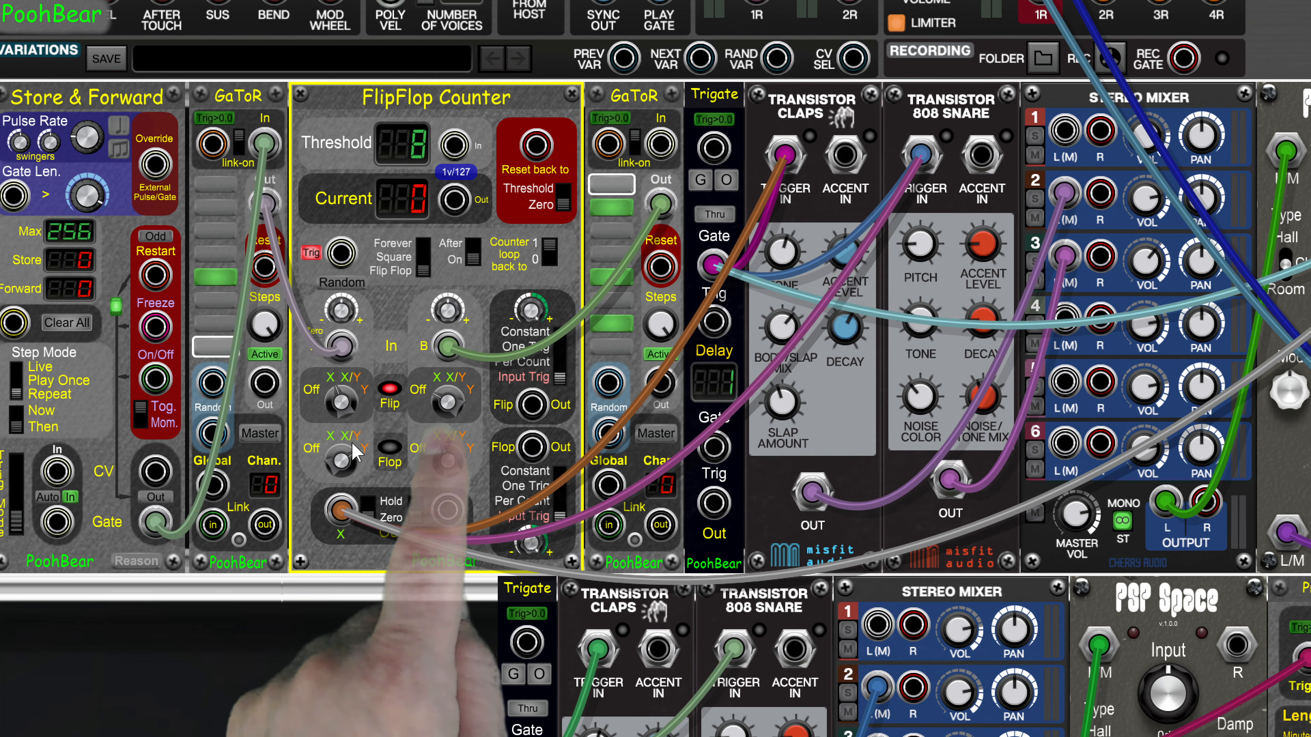
{"action": "scroll", "coordinate": [334, 585], "scroll_direction": "down", "scroll_amount": 2}
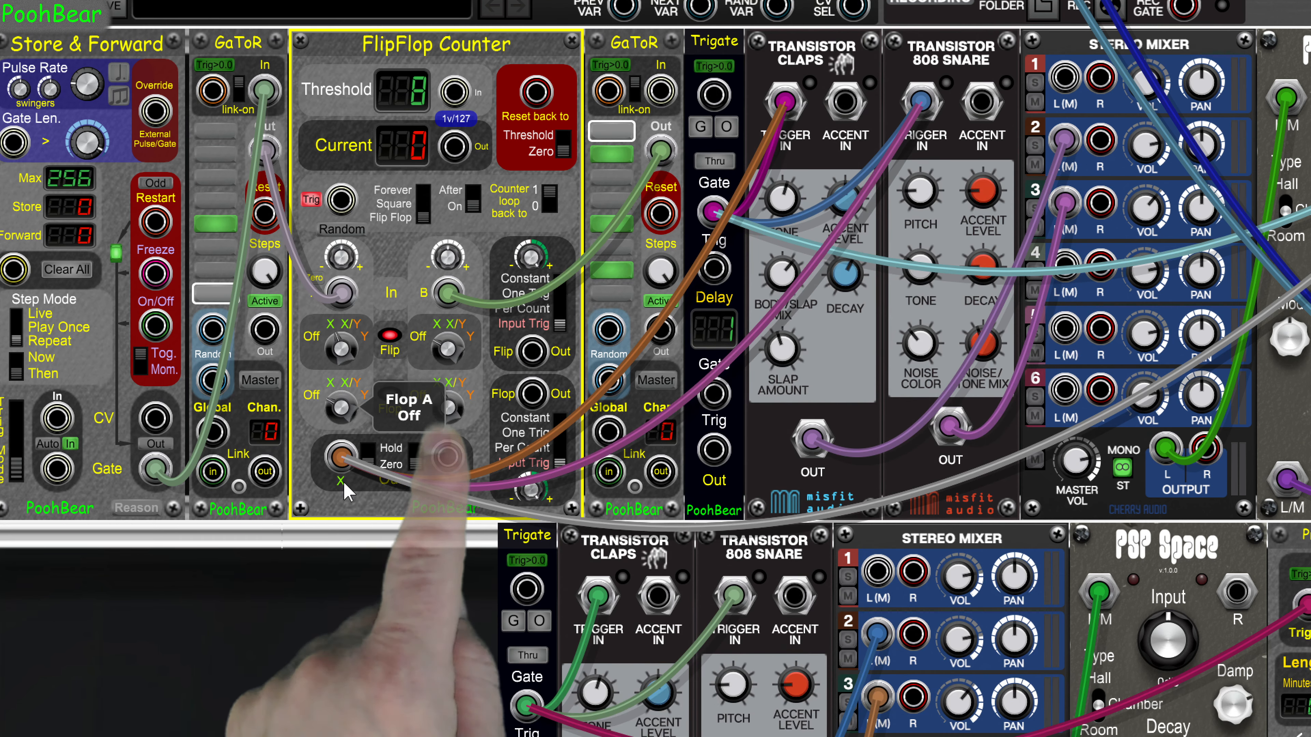
{"action": "scroll", "coordinate": [456, 486], "scroll_direction": "up", "scroll_amount": 5}
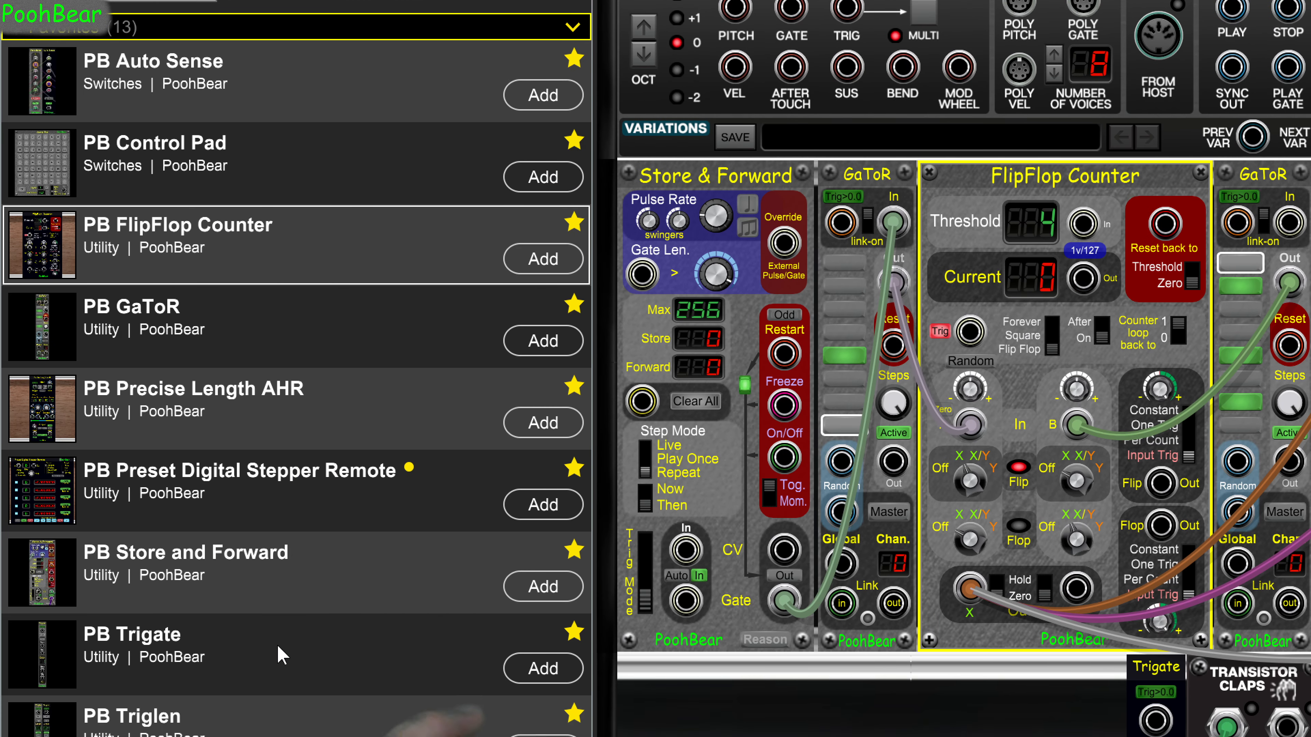
Step: Add a PB Trigate before Store and Forward and patch its Gate output to Store and Forward's Restart and the Reset jacks of both GaToRs and FlipFlop Counter
{"action": "left_click_drag", "start_coordinate": [281, 668], "coordinate": [674, 206]}
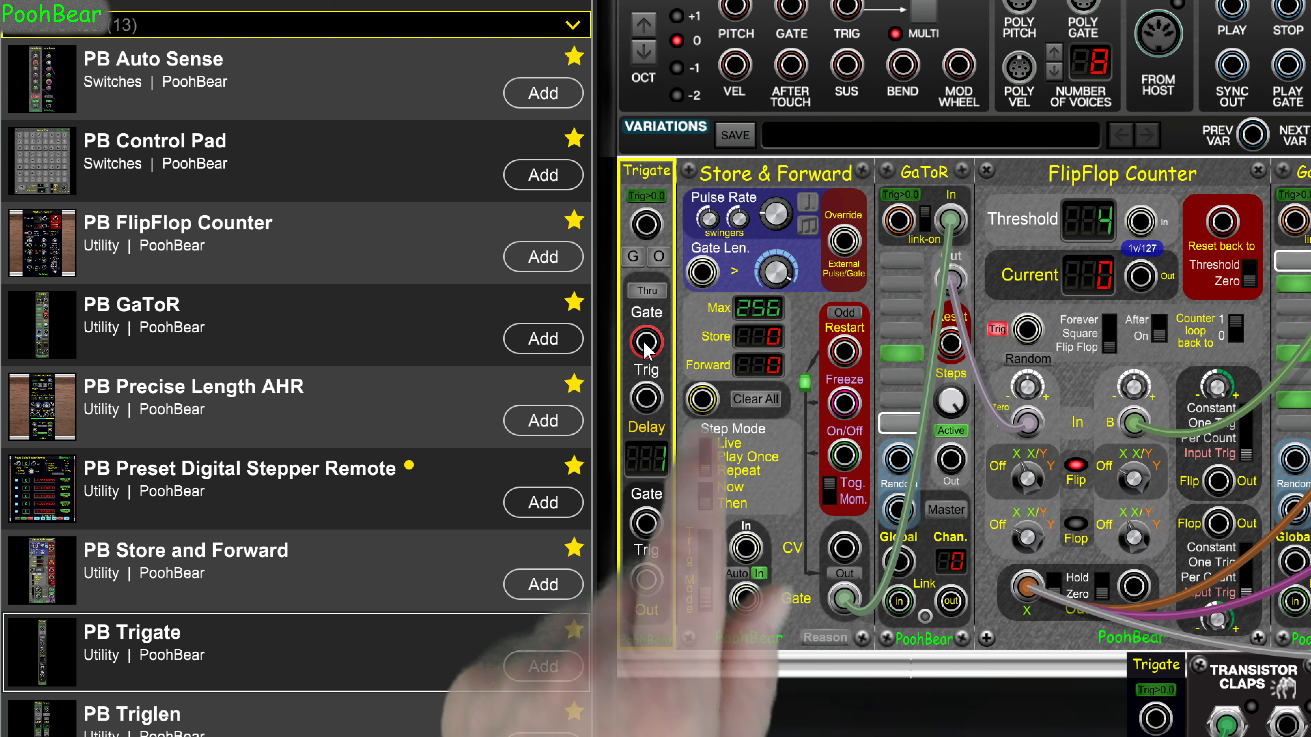
{"action": "left_click_drag", "start_coordinate": [646, 349], "coordinate": [843, 353]}
{"action": "left_click", "coordinate": [957, 345]}
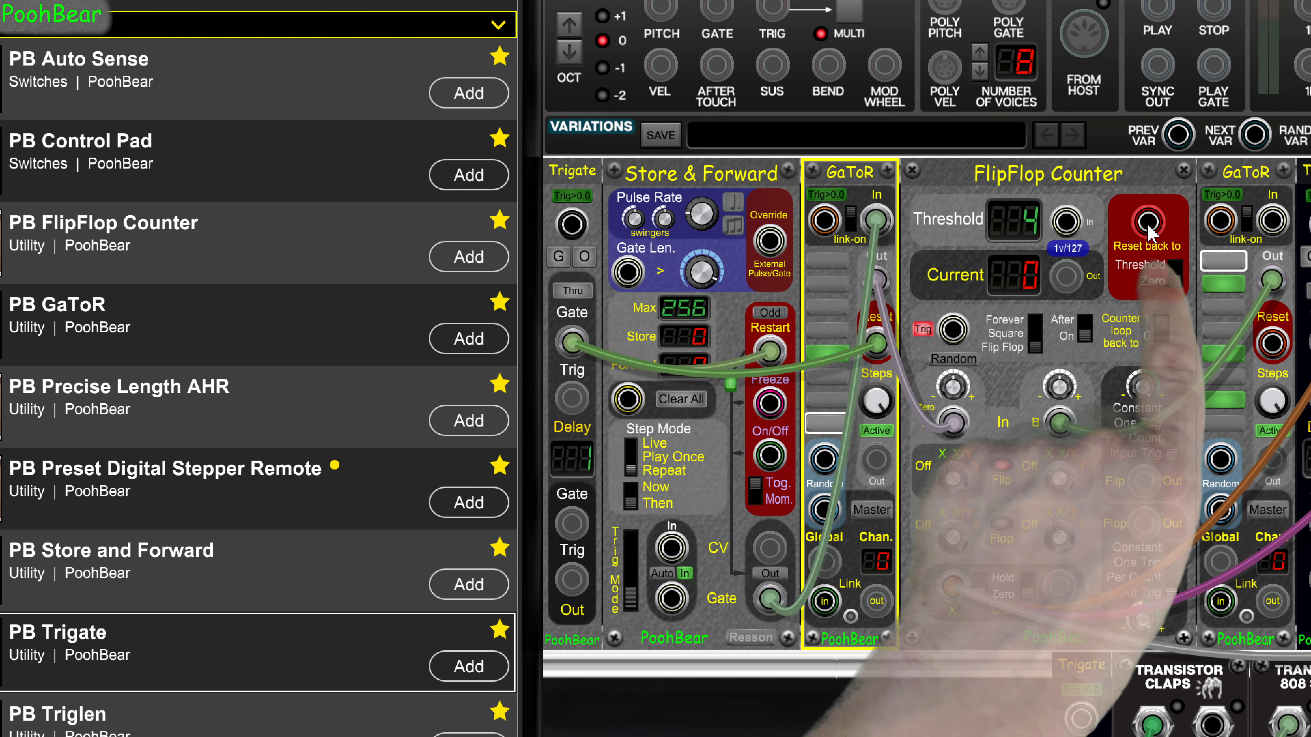
{"action": "left_click", "coordinate": [1223, 224]}
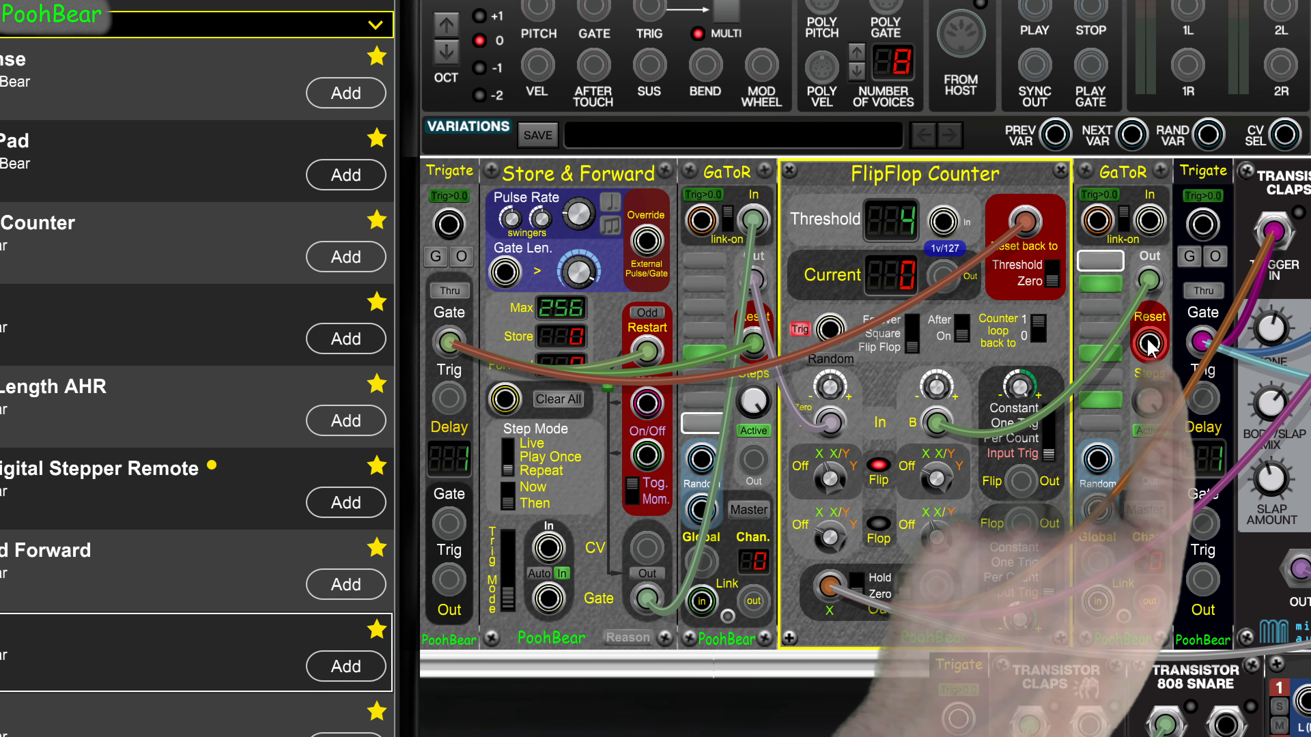
{"action": "left_click", "coordinate": [1225, 343]}
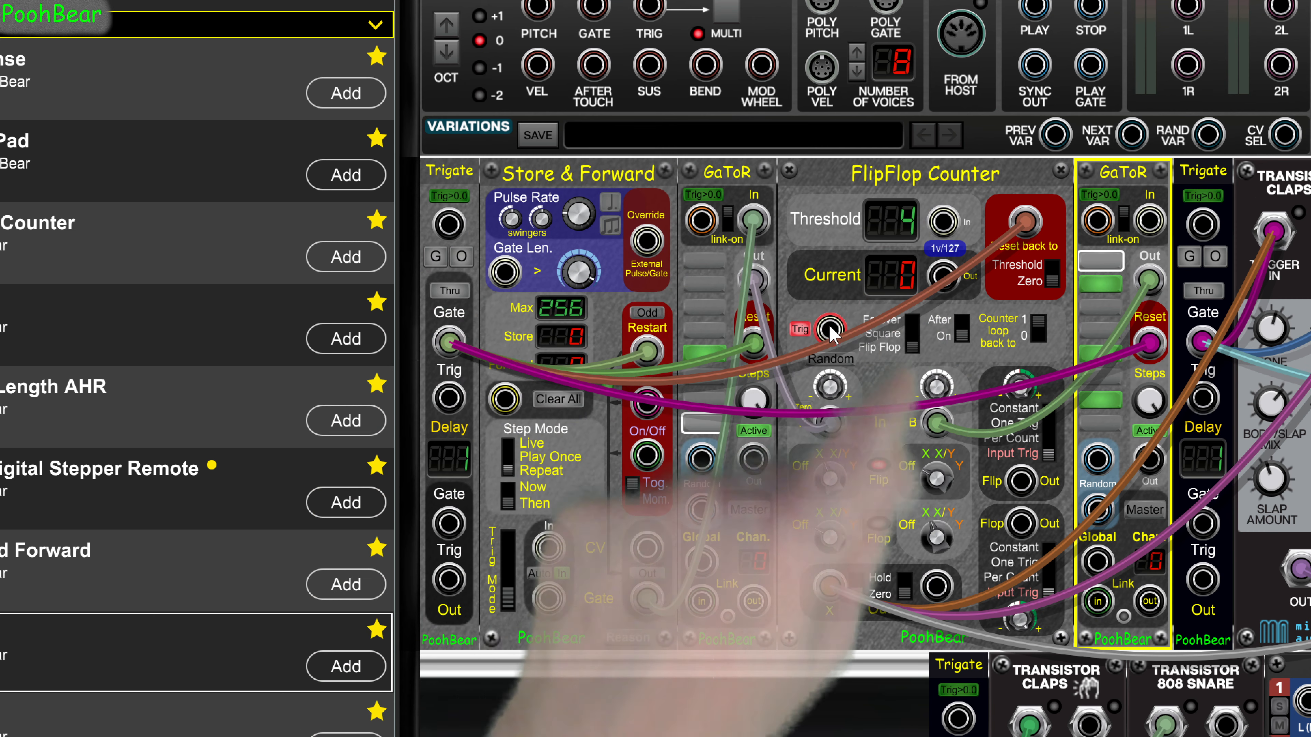
Step: Patch the first GaToR's lower Out to FlipFlop Counter's Trig input with that output set to First, and fire the new Trigate's gate
{"action": "left_click_drag", "start_coordinate": [831, 330], "coordinate": [757, 451]}
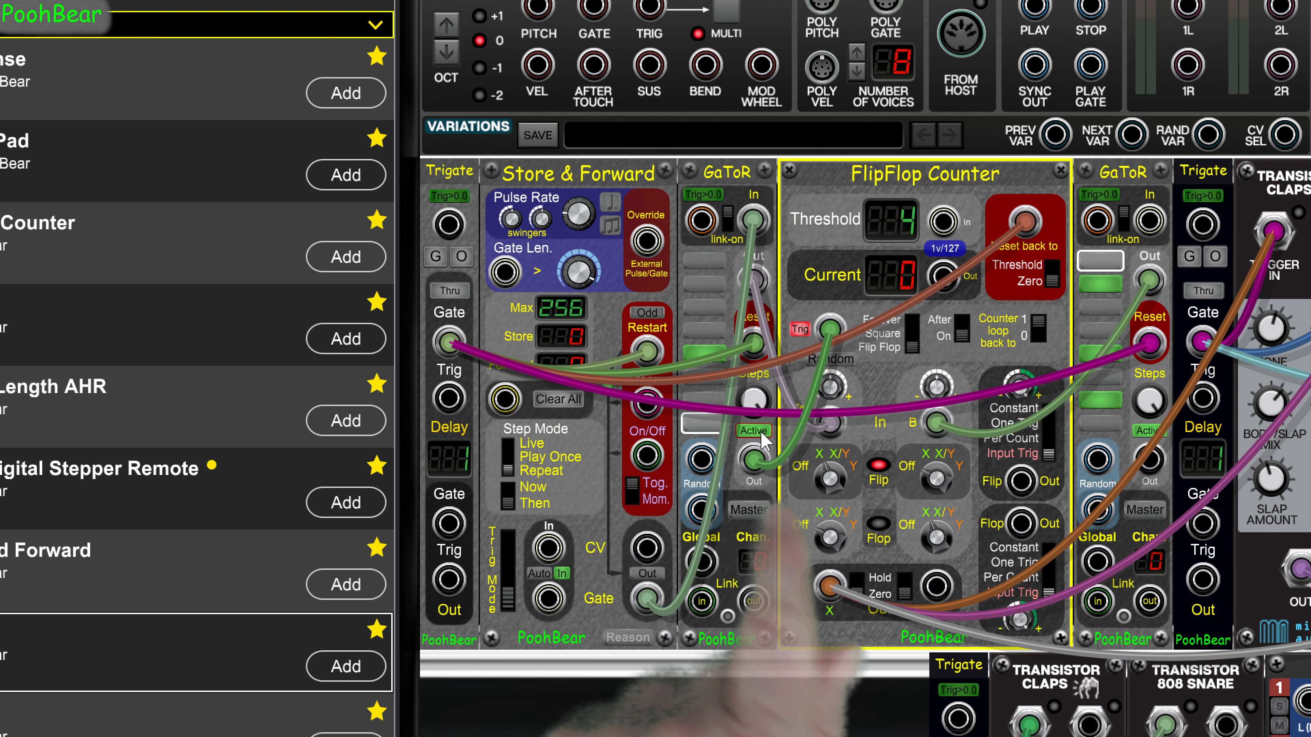
{"action": "left_click", "coordinate": [753, 430]}
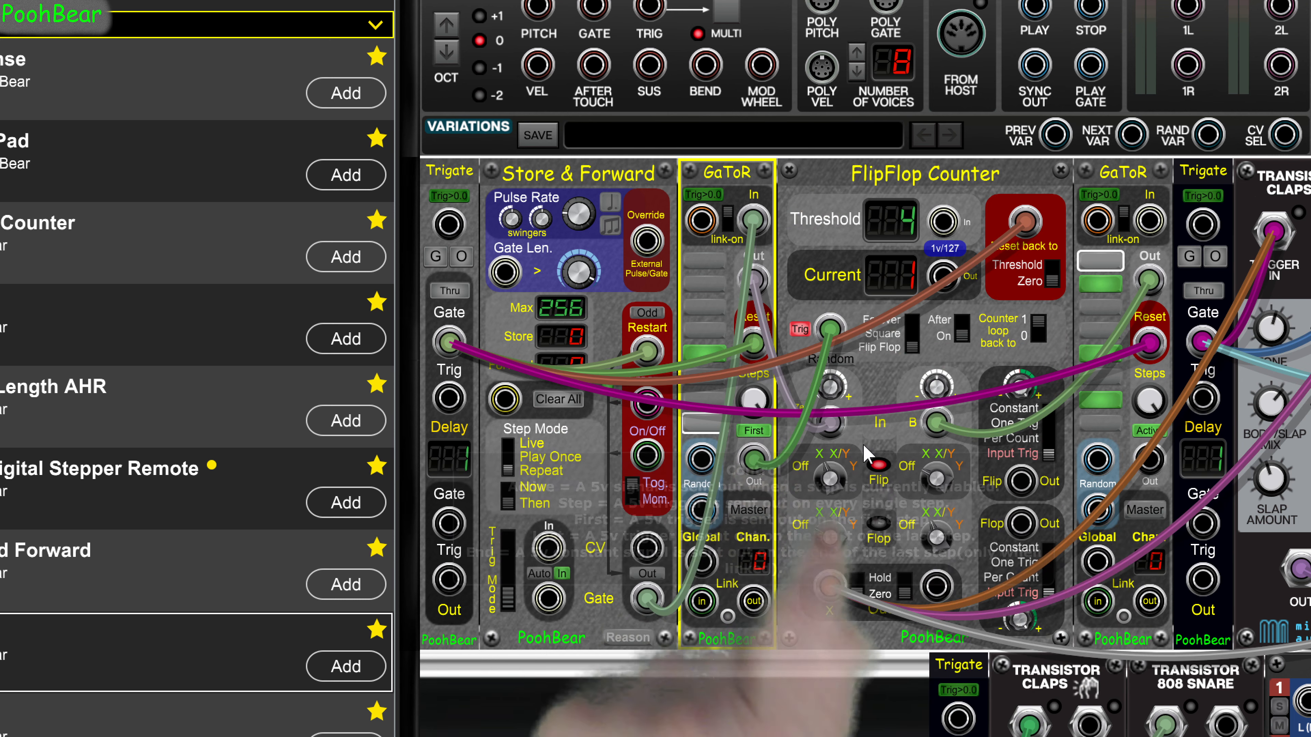
{"action": "left_click", "coordinate": [436, 260]}
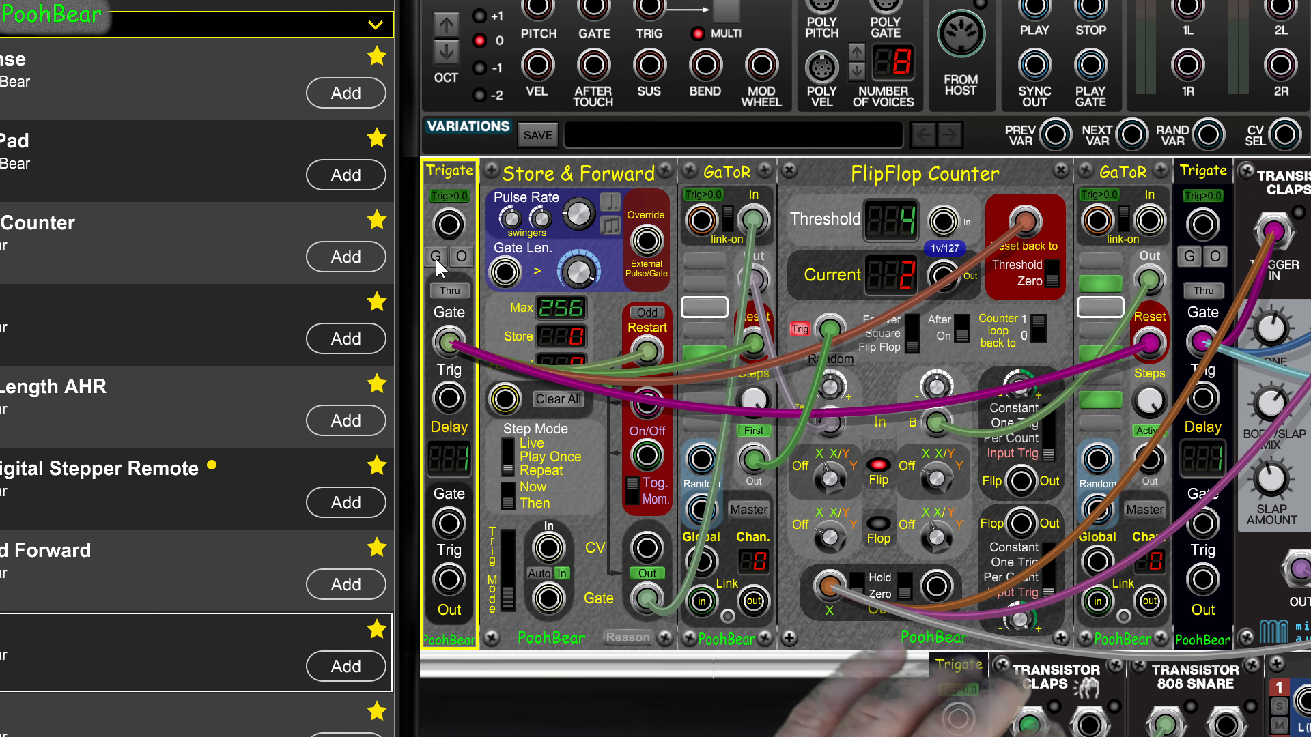